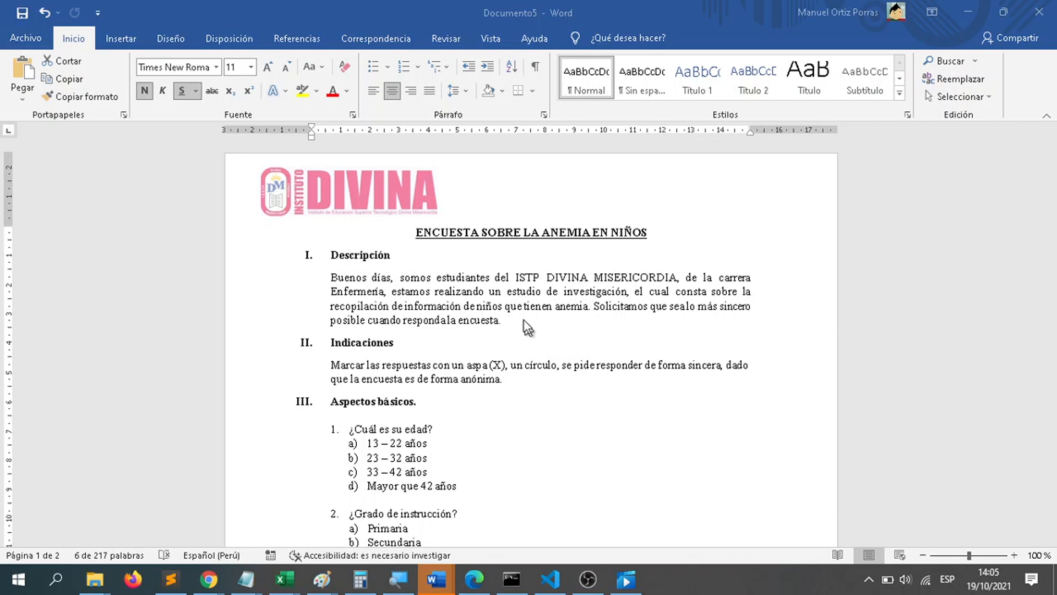
# Step: Review the survey's title and the Descripción and Indicaciones paragraphs, highlighting each passage while reading
pyautogui.click(419, 230)
pyautogui.moveTo(418, 230); pyautogui.dragTo(632, 219)
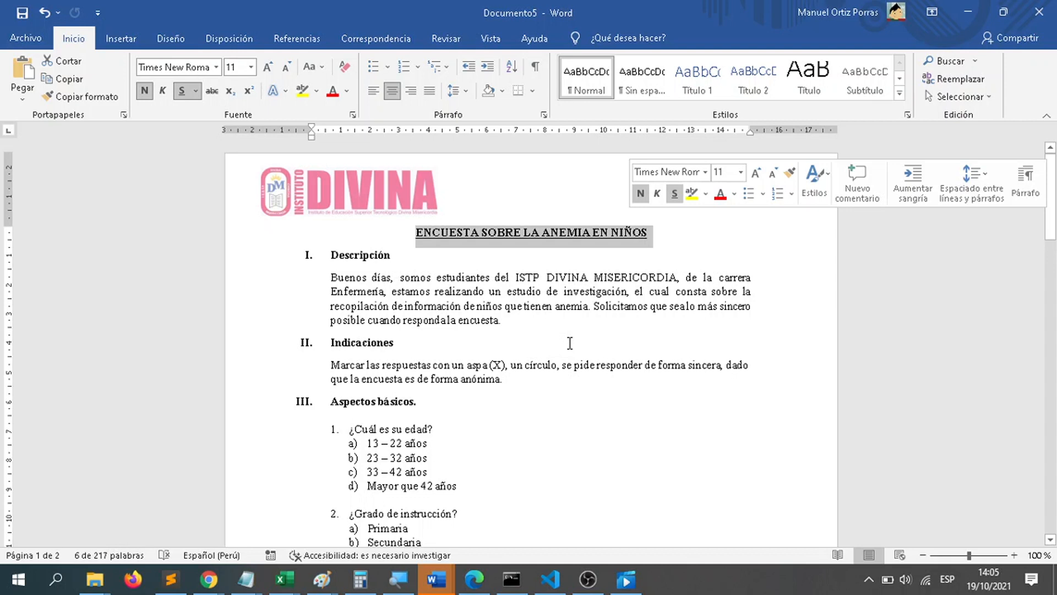
pyautogui.click(540, 341)
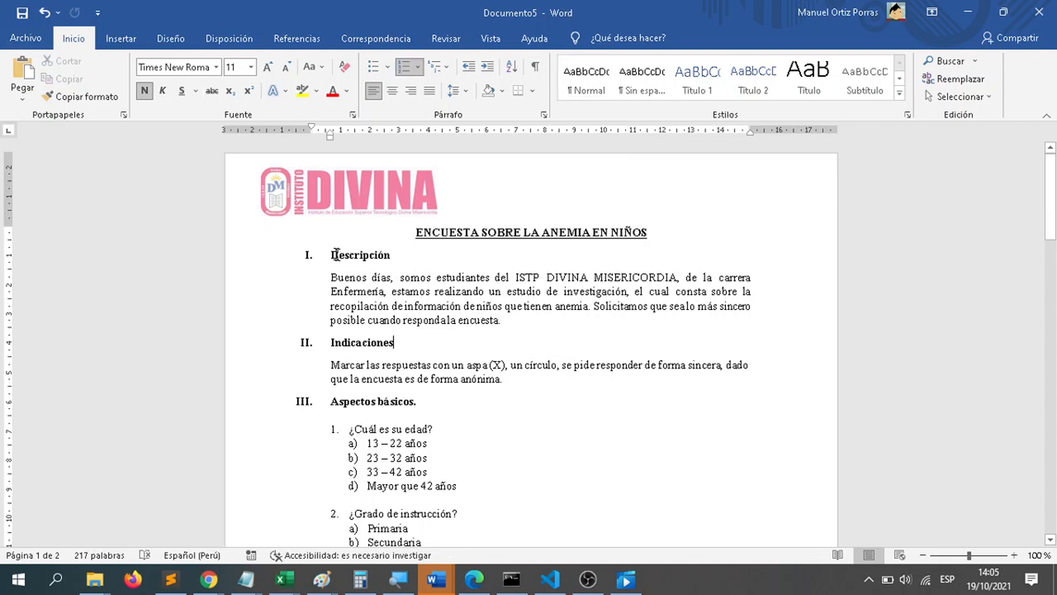
pyautogui.moveTo(325, 254); pyautogui.dragTo(415, 260)
pyautogui.moveTo(519, 322); pyautogui.dragTo(333, 278)
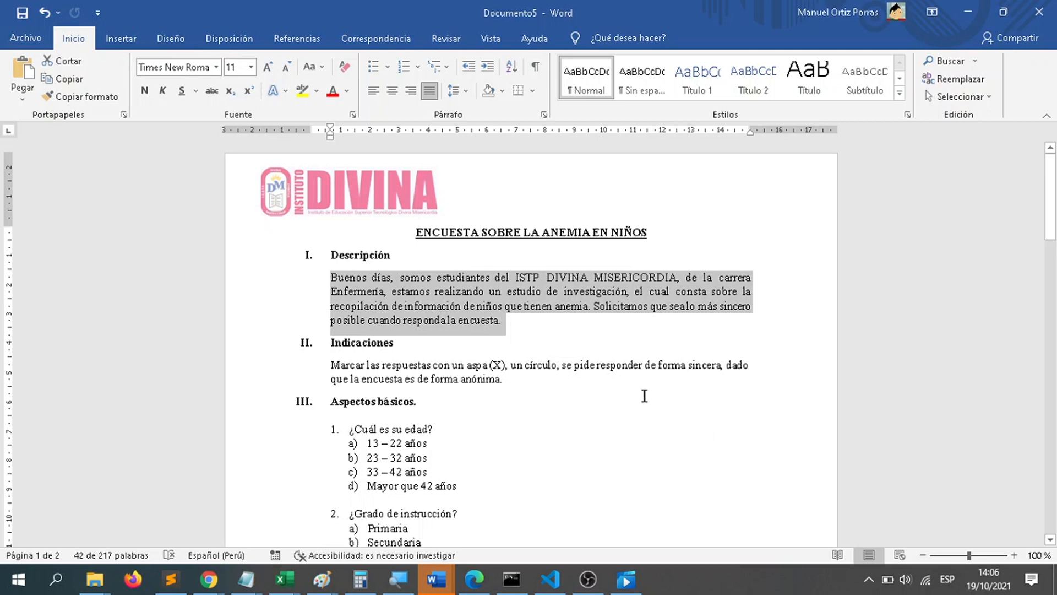
pyautogui.scroll(-2, 634, 398)
pyautogui.moveTo(518, 305); pyautogui.dragTo(313, 288)
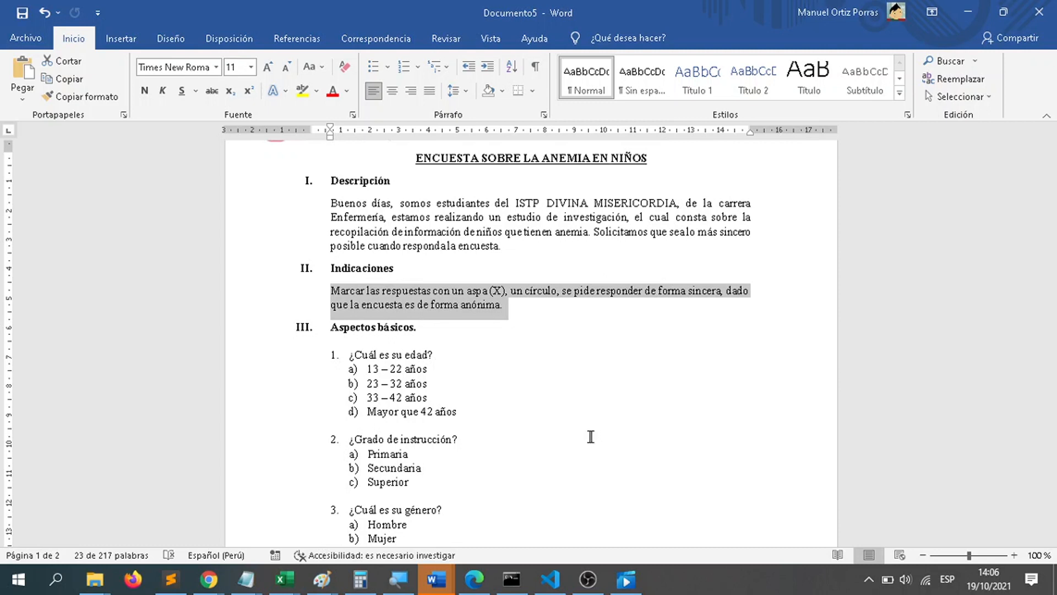
pyautogui.moveTo(504, 248); pyautogui.dragTo(321, 204)
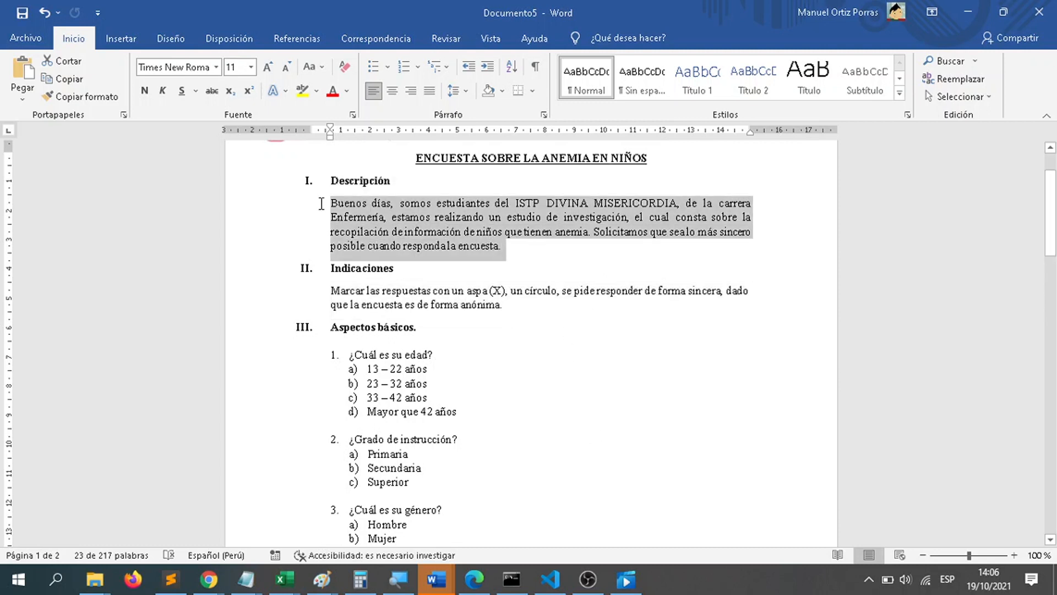
pyautogui.click(515, 352)
pyautogui.scroll(-2, 514, 353)
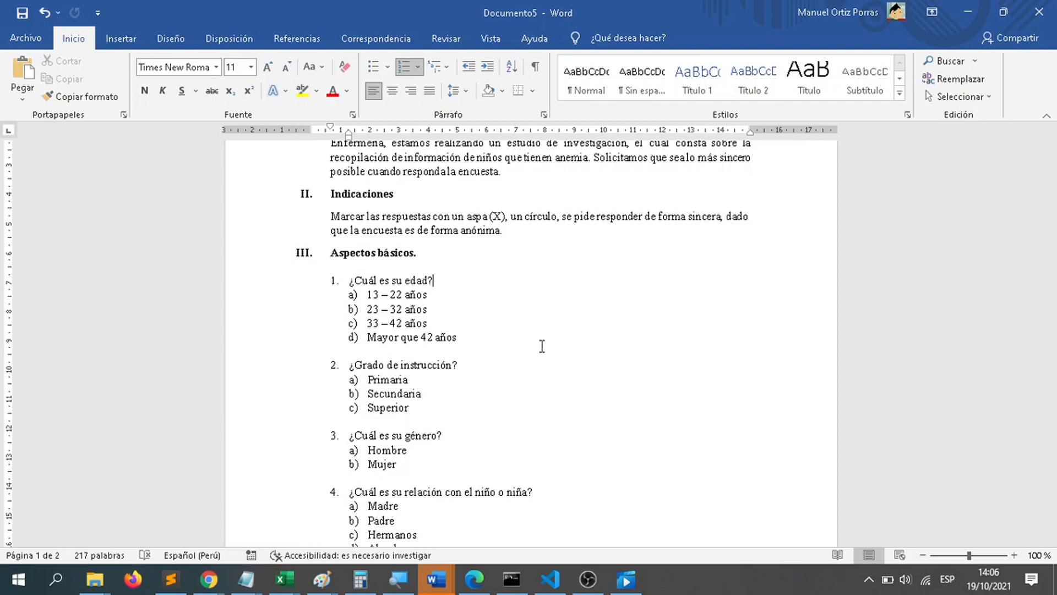
# Step: Examine the "Aspectos básicos" heading and question 1, "¿Cuál es su edad?", together with its answer options
pyautogui.moveTo(423, 253); pyautogui.dragTo(330, 254)
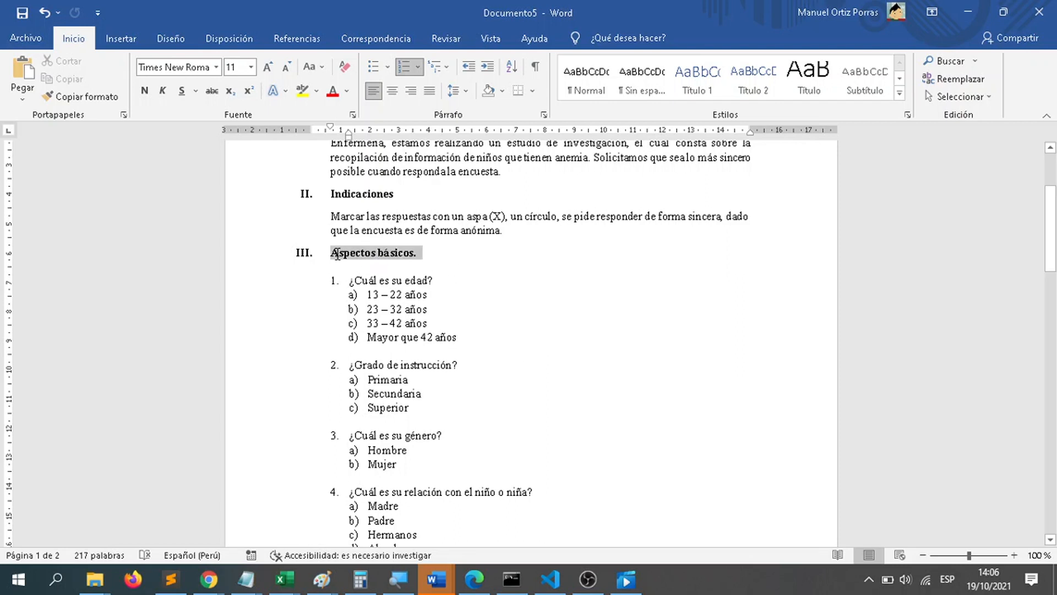
pyautogui.scroll(1, 590, 420)
pyautogui.scroll(1, 590, 420)
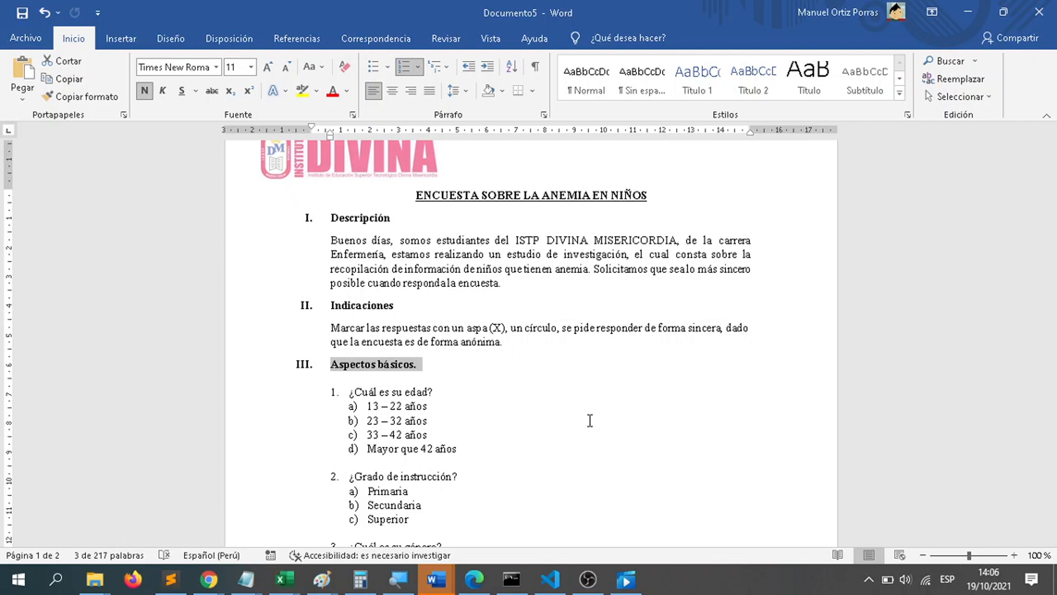
pyautogui.moveTo(463, 448); pyautogui.dragTo(345, 388)
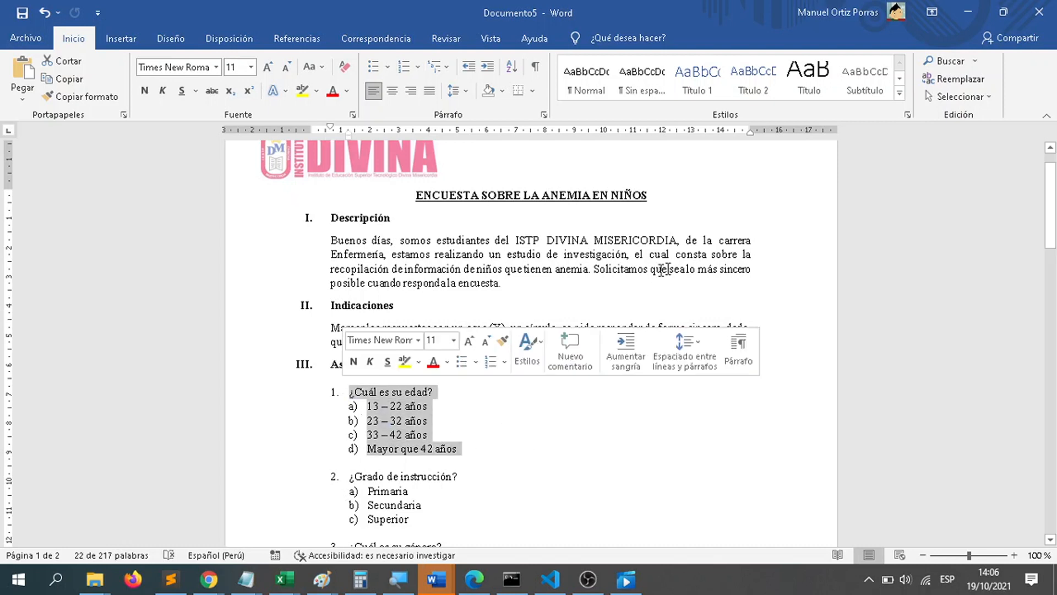
pyautogui.click(515, 452)
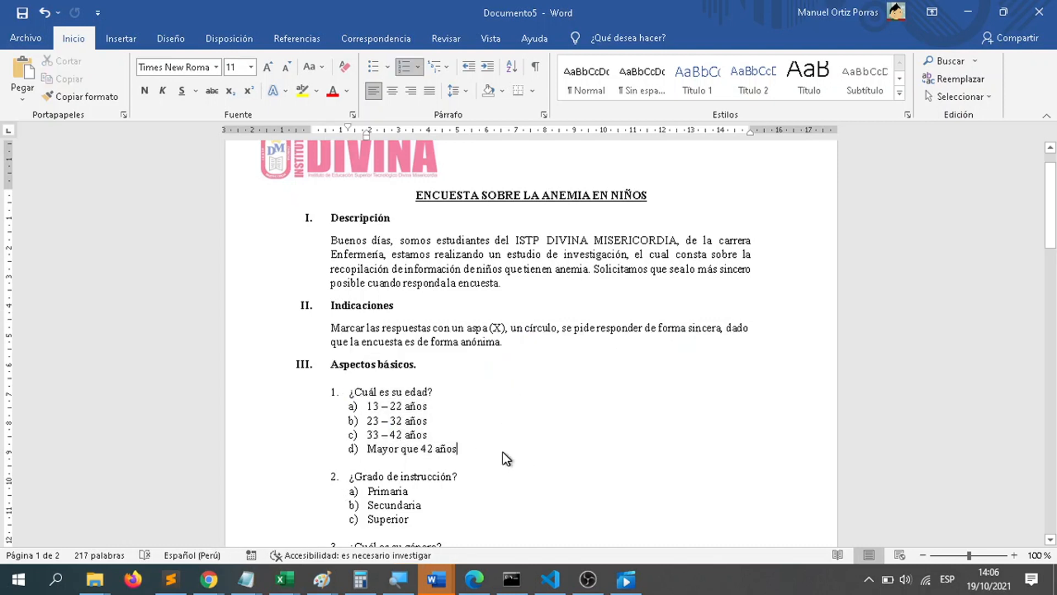
pyautogui.moveTo(468, 448); pyautogui.dragTo(346, 397)
pyautogui.click(534, 469)
pyautogui.moveTo(486, 452); pyautogui.dragTo(343, 393)
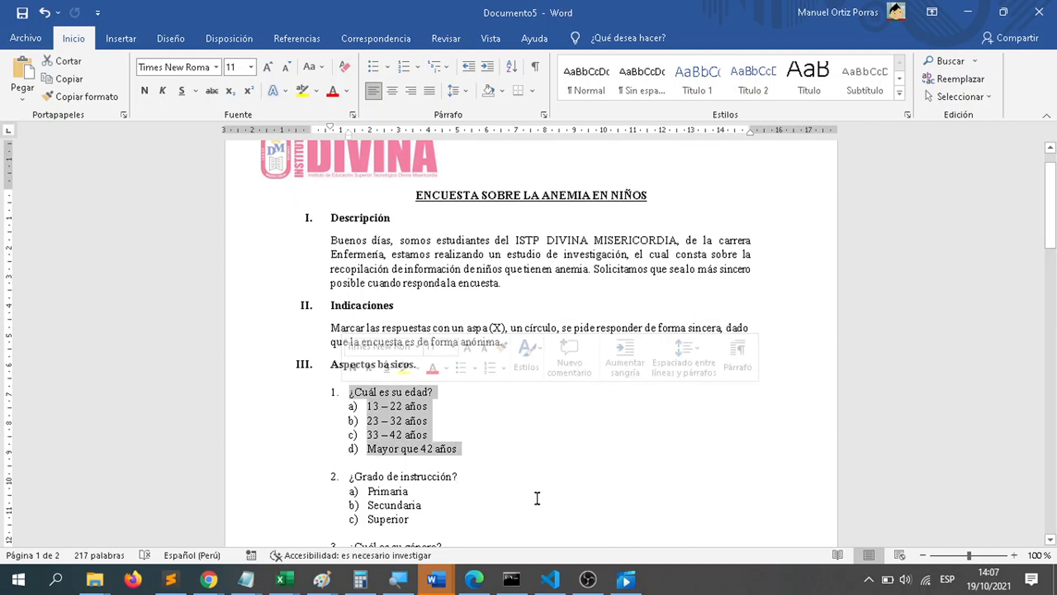
pyautogui.click(518, 453)
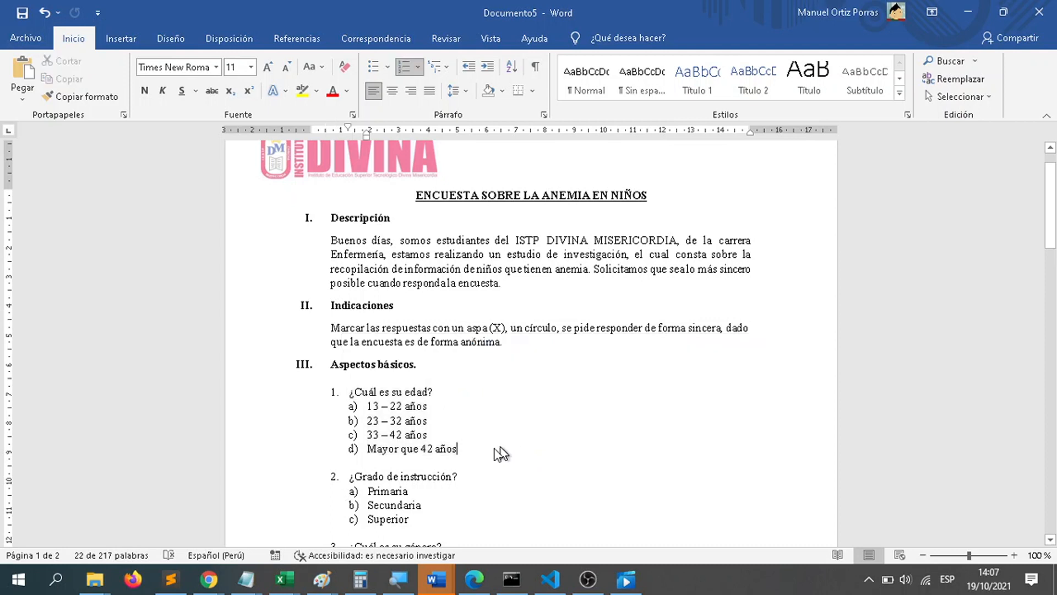
pyautogui.moveTo(349, 392); pyautogui.dragTo(475, 454)
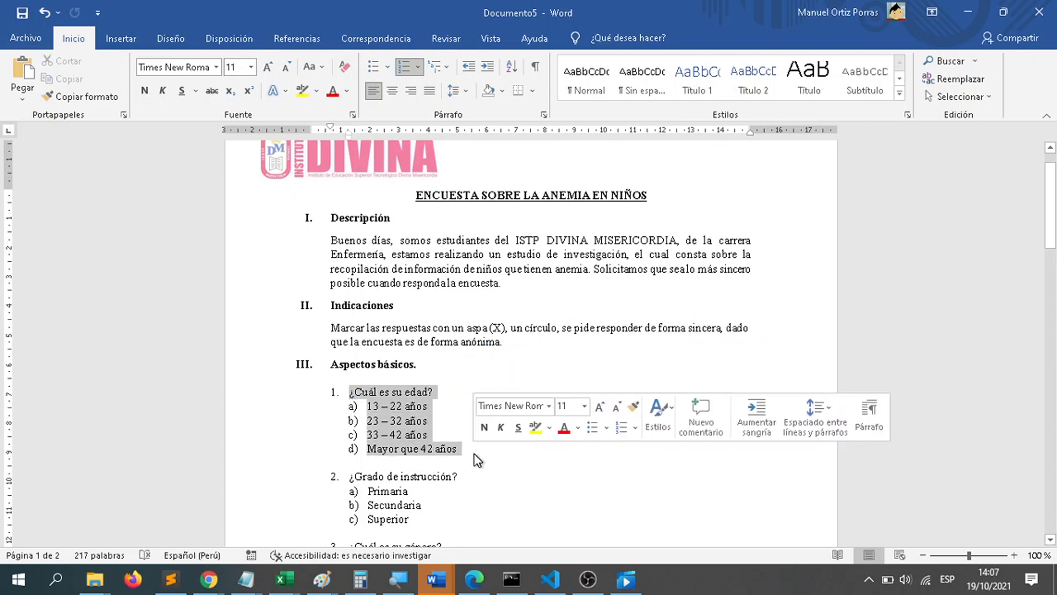
pyautogui.click(543, 452)
pyautogui.rightClick(521, 452)
pyautogui.click(521, 452)
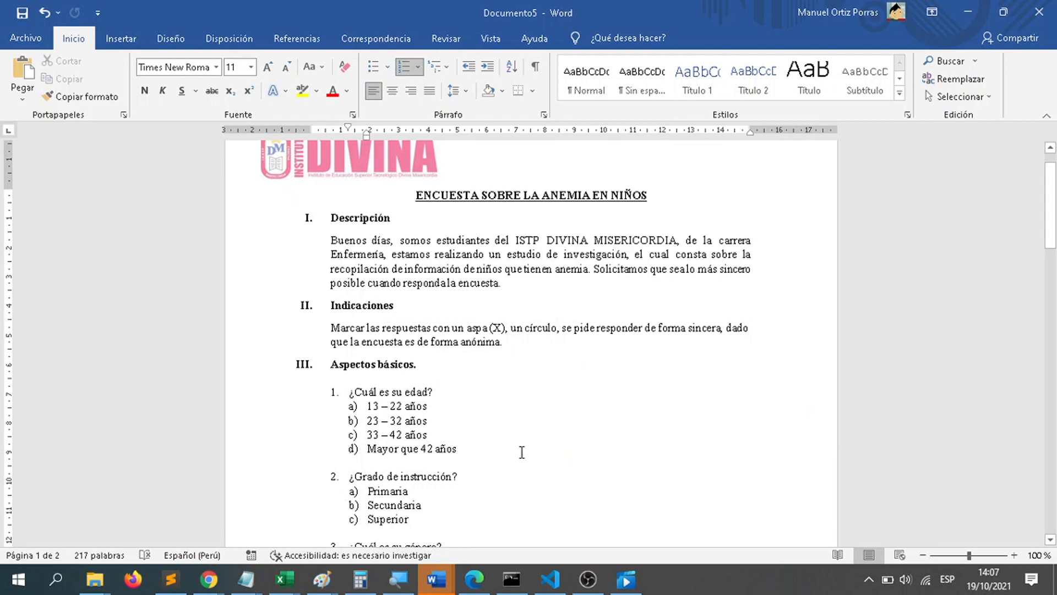
# Step: Examine the age ranges offered in question 1, from "13 – 22 años" to "Mayor que 42 años"
pyautogui.moveTo(426, 420); pyautogui.dragTo(354, 408)
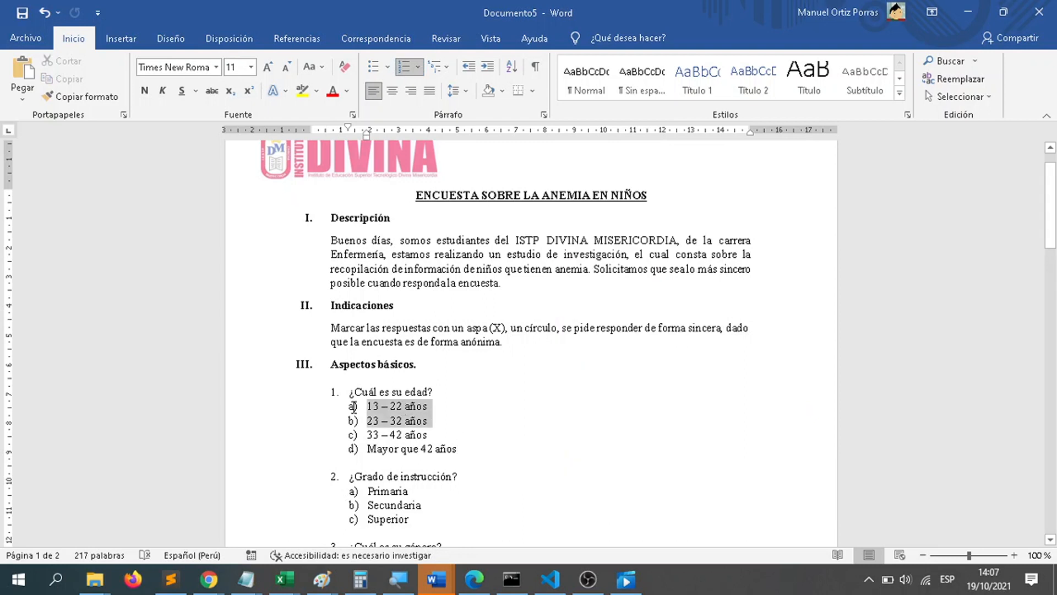
pyautogui.click(417, 407)
pyautogui.moveTo(446, 407); pyautogui.dragTo(366, 407)
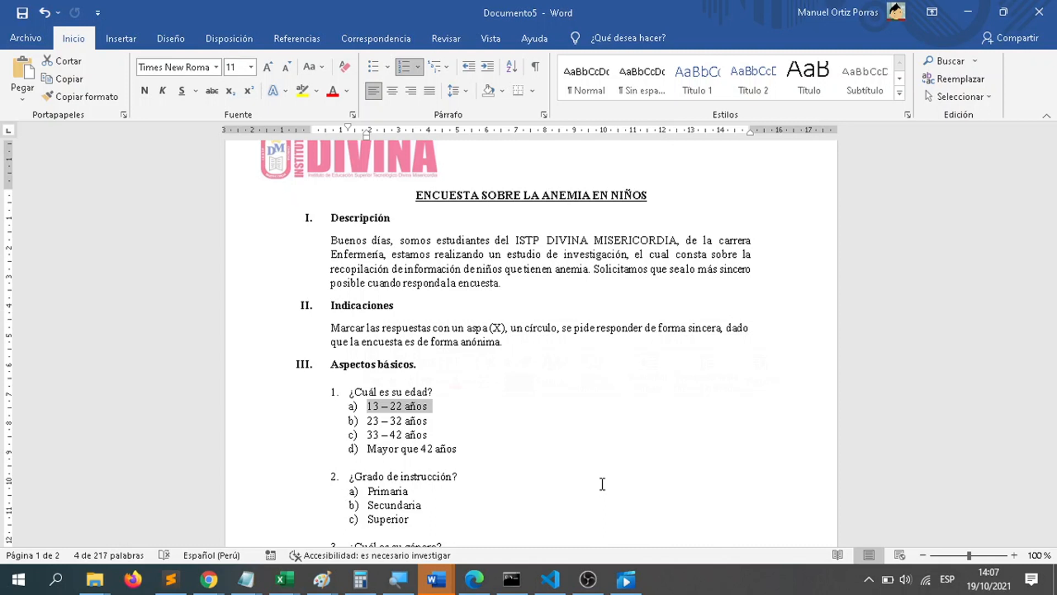
pyautogui.click(605, 463)
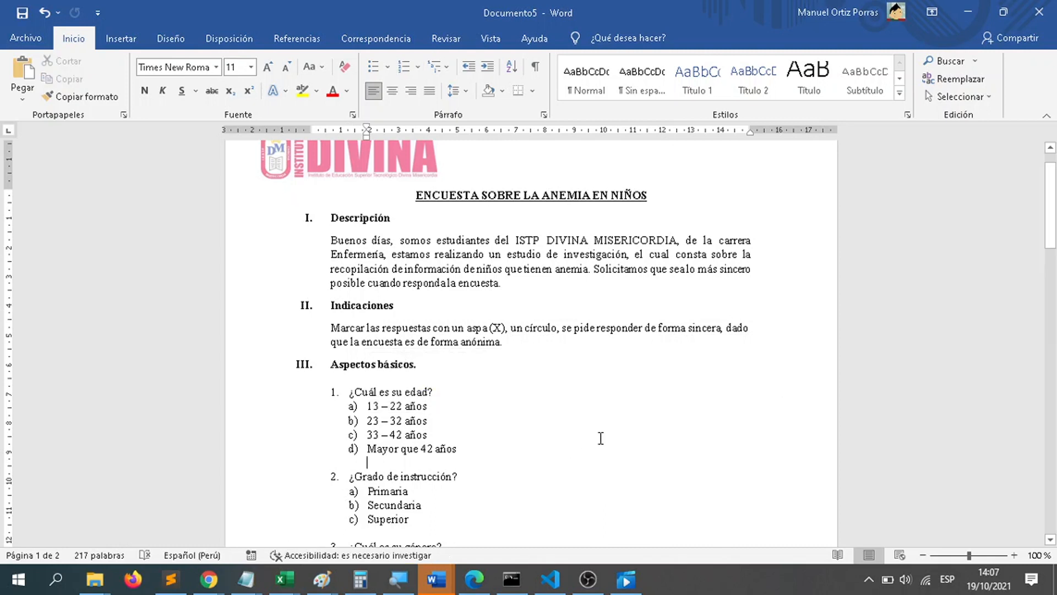
pyautogui.click(456, 450)
pyautogui.moveTo(453, 451); pyautogui.dragTo(365, 406)
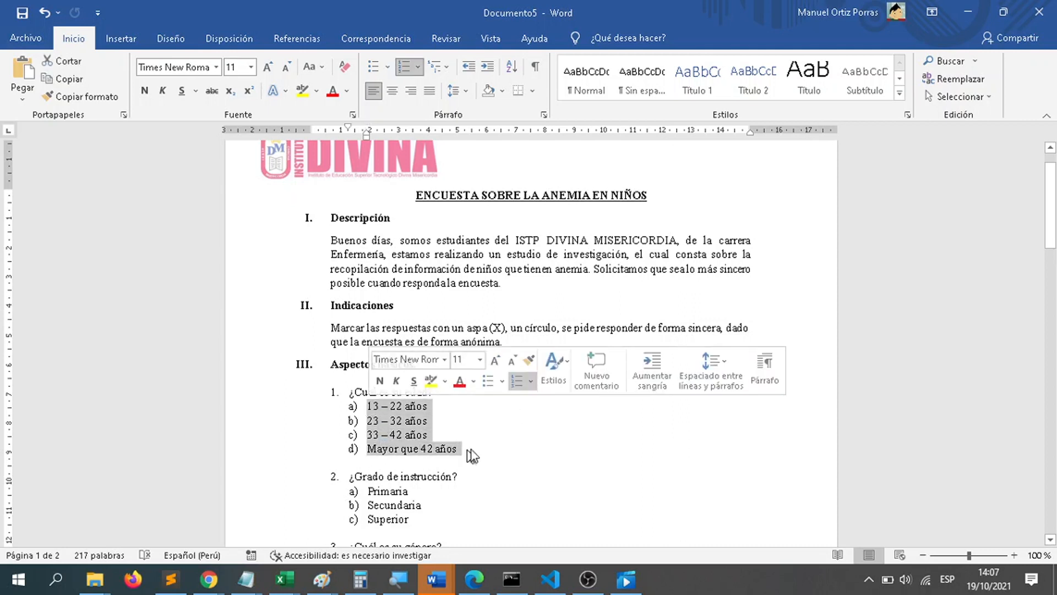
pyautogui.click(478, 427)
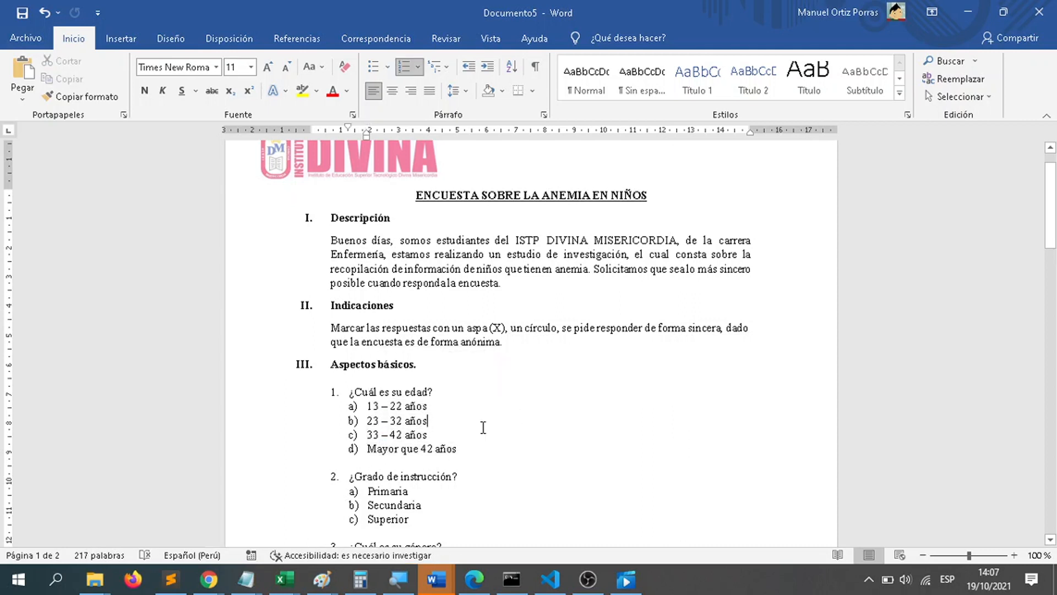
# Step: Review question 2, "¿Grado de instrucción?", and its options Primaria, Secundaria and Superior
pyautogui.scroll(-1, 483, 427)
pyautogui.click(483, 472)
pyautogui.scroll(-1, 483, 473)
pyautogui.moveTo(418, 445); pyautogui.dragTo(349, 405)
pyautogui.click(682, 594)
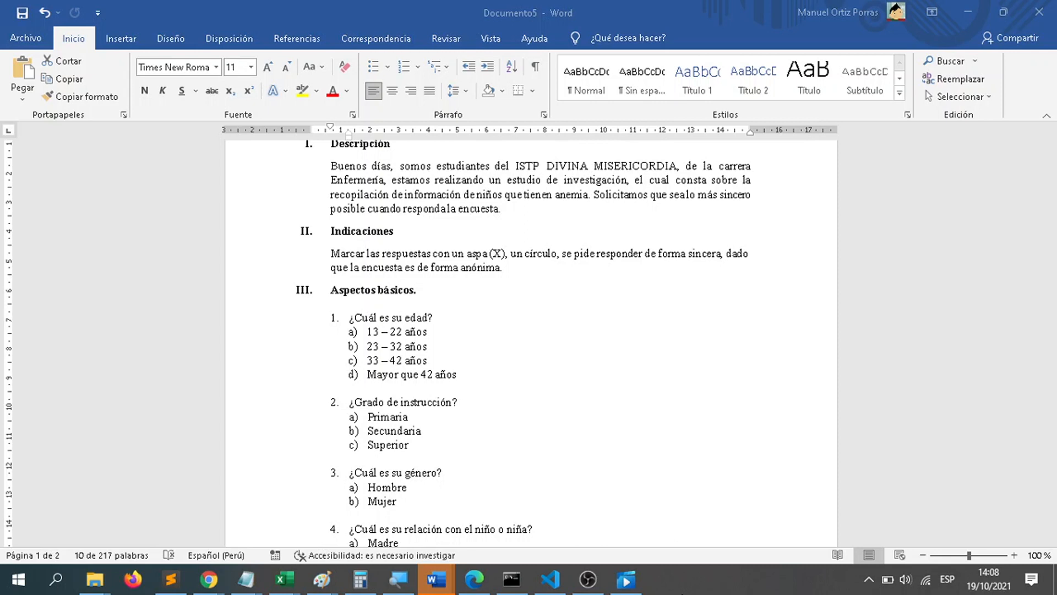
pyautogui.click(445, 439)
pyautogui.click(421, 453)
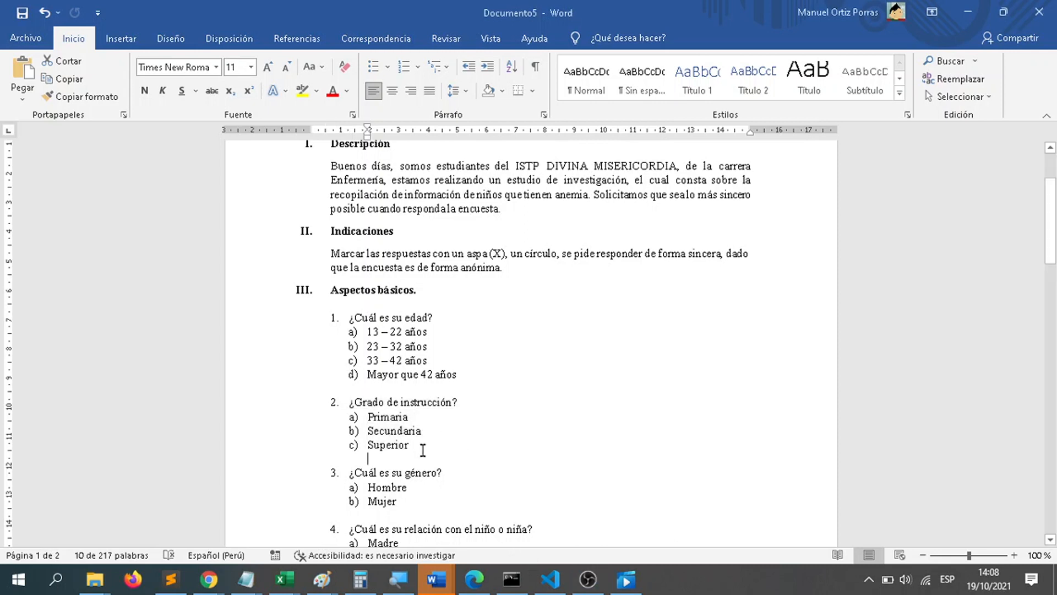
pyautogui.moveTo(414, 446); pyautogui.dragTo(368, 417)
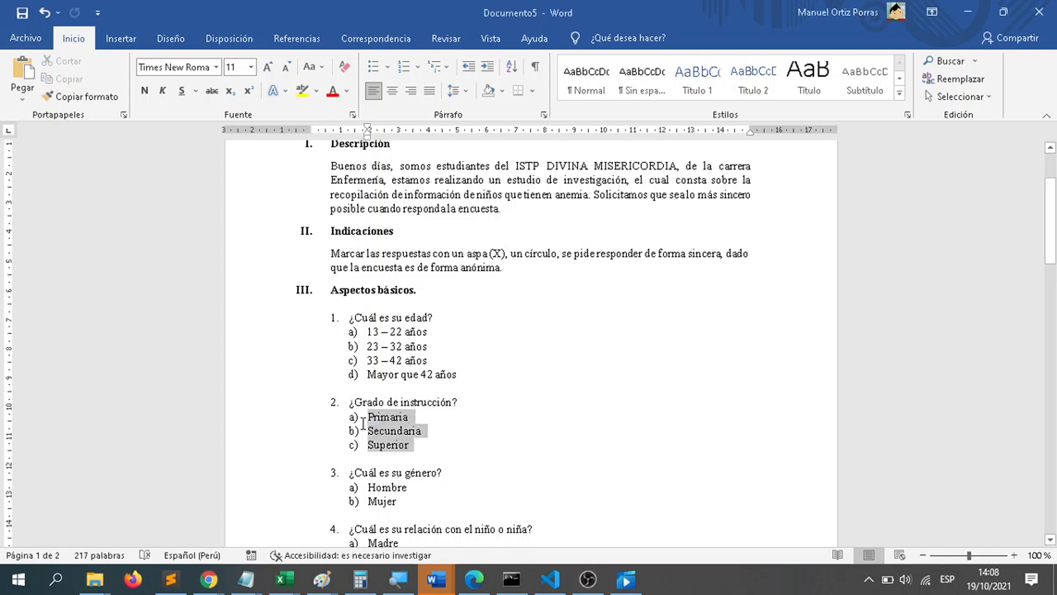
pyautogui.click(685, 587)
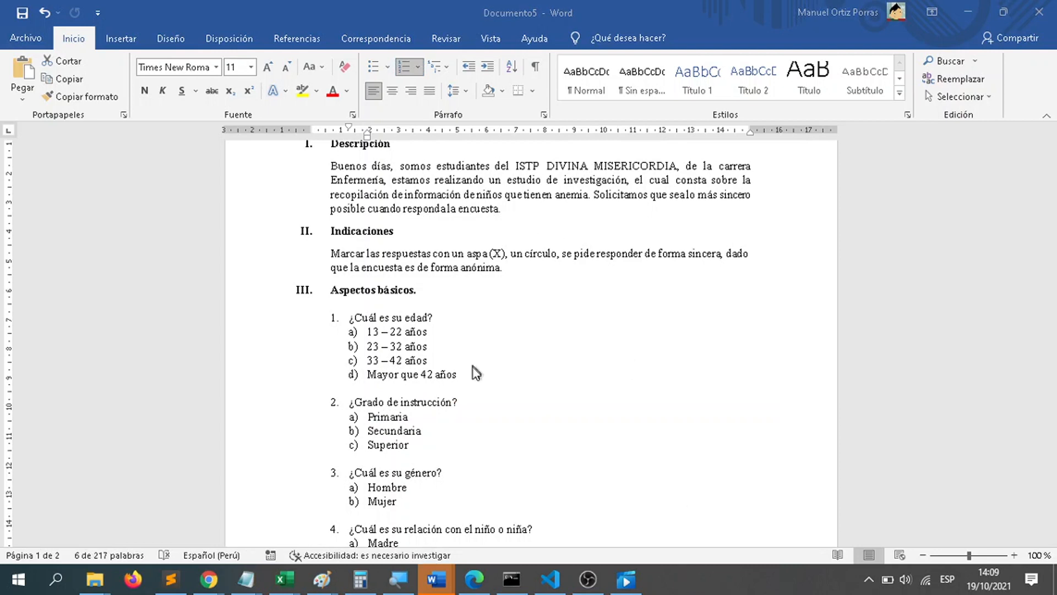
# Step: Review question 3 on gender with its Hombre and Mujer options, and glance at question 5 under "Información nutricional"
pyautogui.scroll(-4, 472, 358)
pyautogui.click(423, 348)
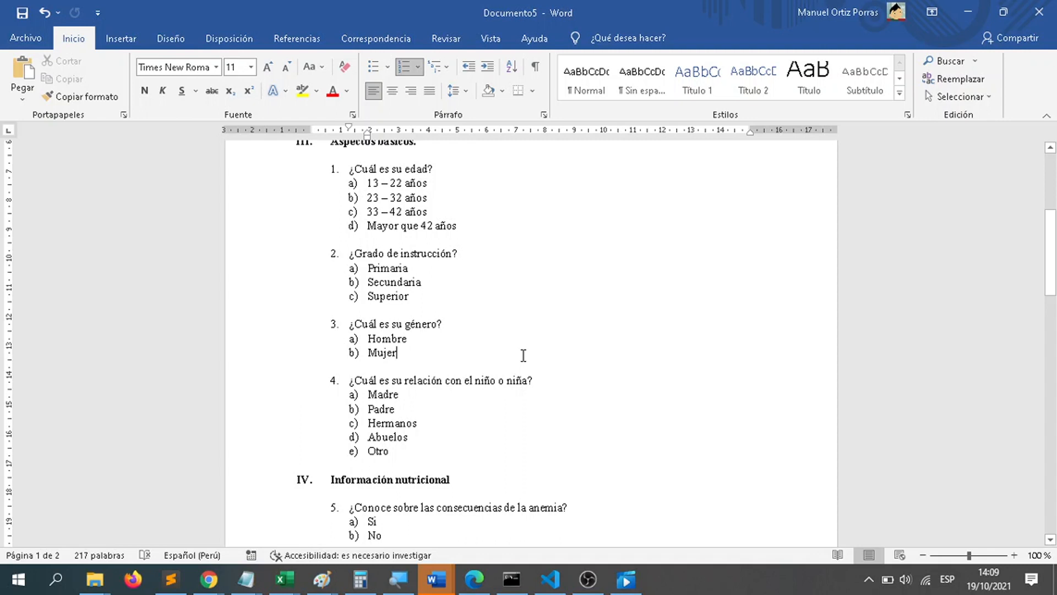
pyautogui.moveTo(418, 356); pyautogui.dragTo(352, 349)
pyautogui.scroll(-3, 464, 397)
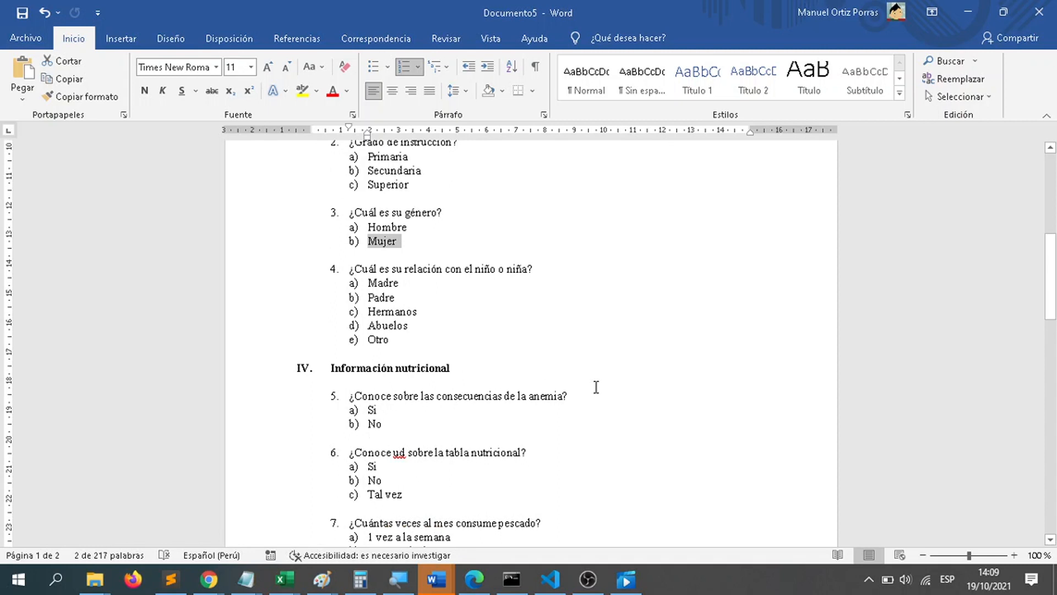
pyautogui.scroll(-1, 597, 387)
pyautogui.moveTo(389, 392); pyautogui.dragTo(345, 392)
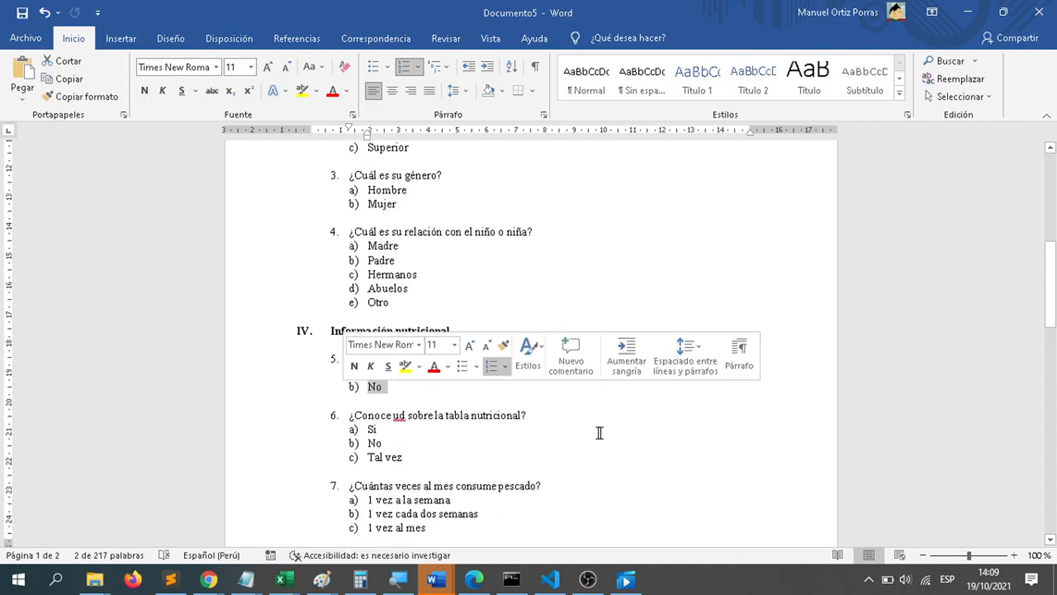
pyautogui.scroll(2, 562, 443)
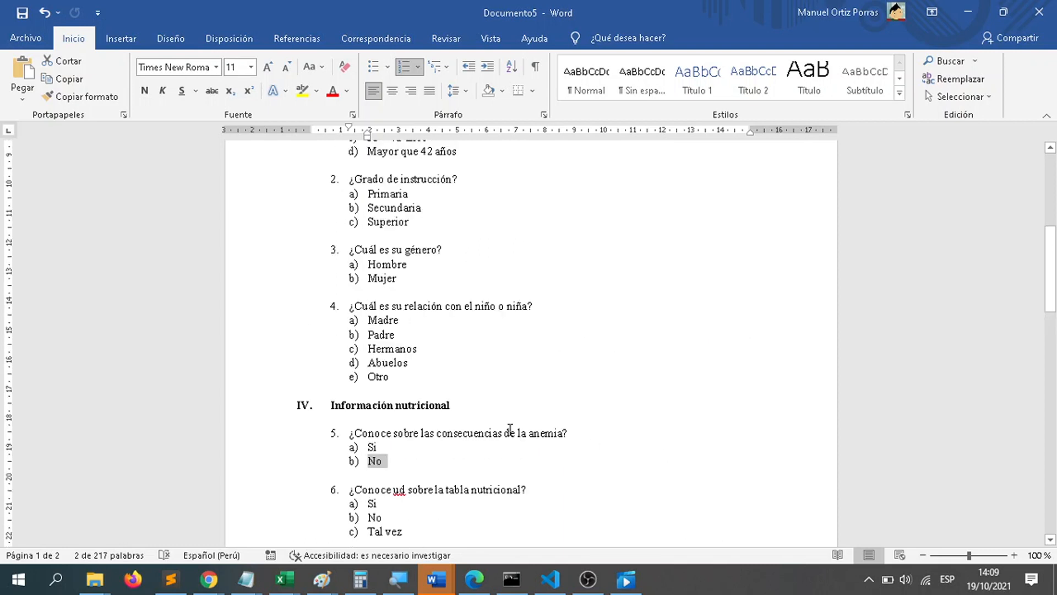
pyautogui.moveTo(422, 282); pyautogui.dragTo(347, 248)
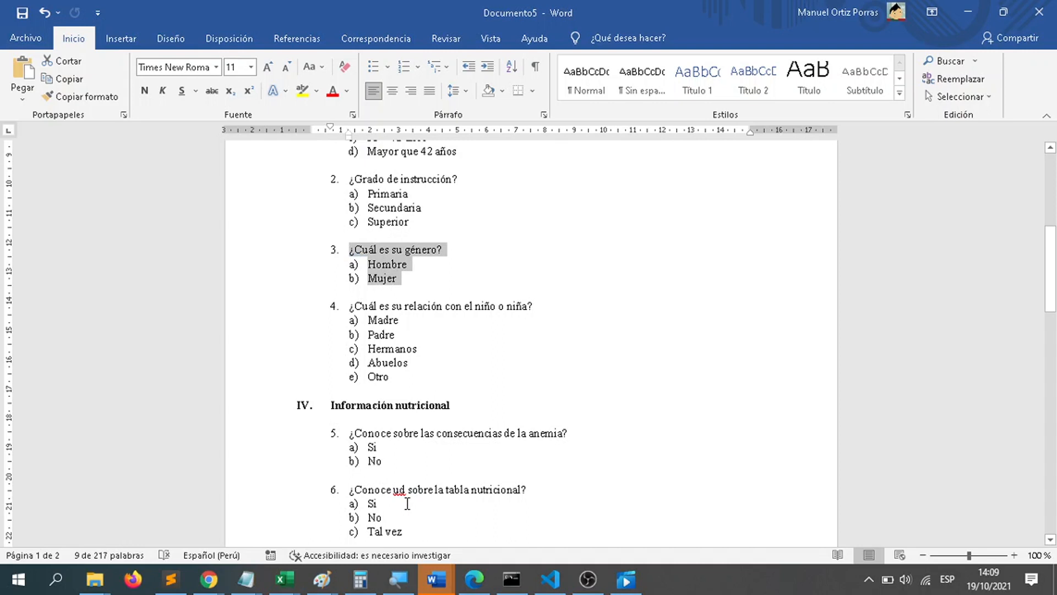
pyautogui.scroll(4, 443, 449)
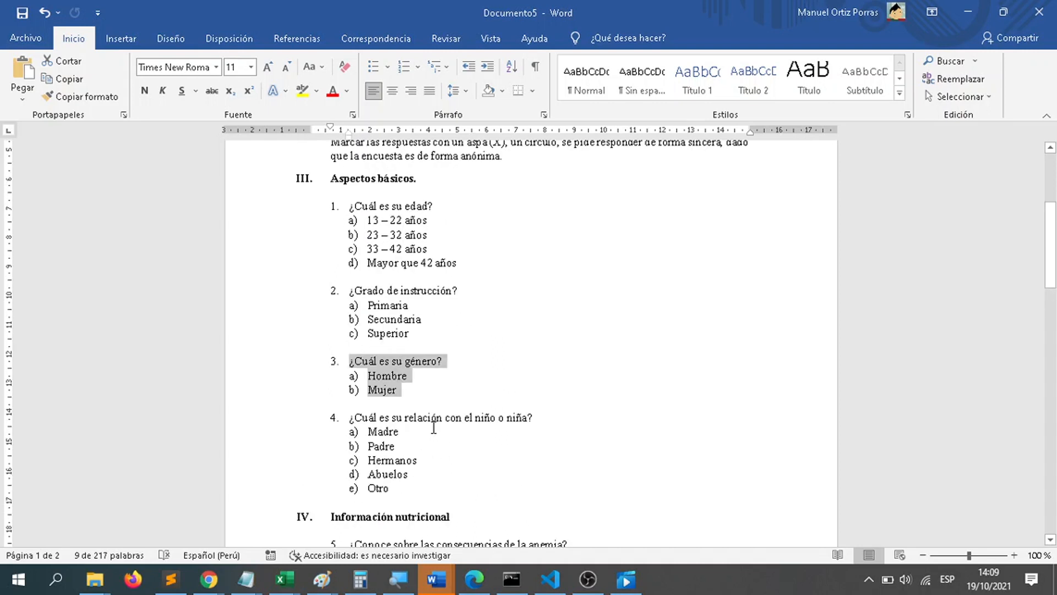
# Step: Examine question 4, "¿Cuál es su relación con el niño o niña?", focusing on the options Madre and Padre
pyautogui.click(434, 428)
pyautogui.moveTo(427, 489); pyautogui.dragTo(347, 416)
pyautogui.click(453, 493)
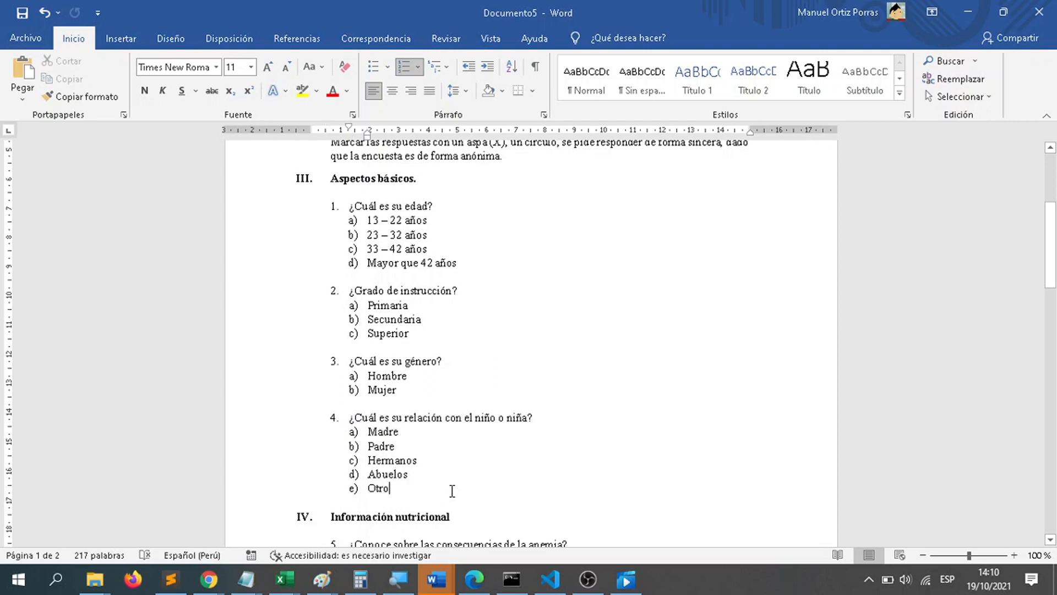
pyautogui.scroll(5, 451, 491)
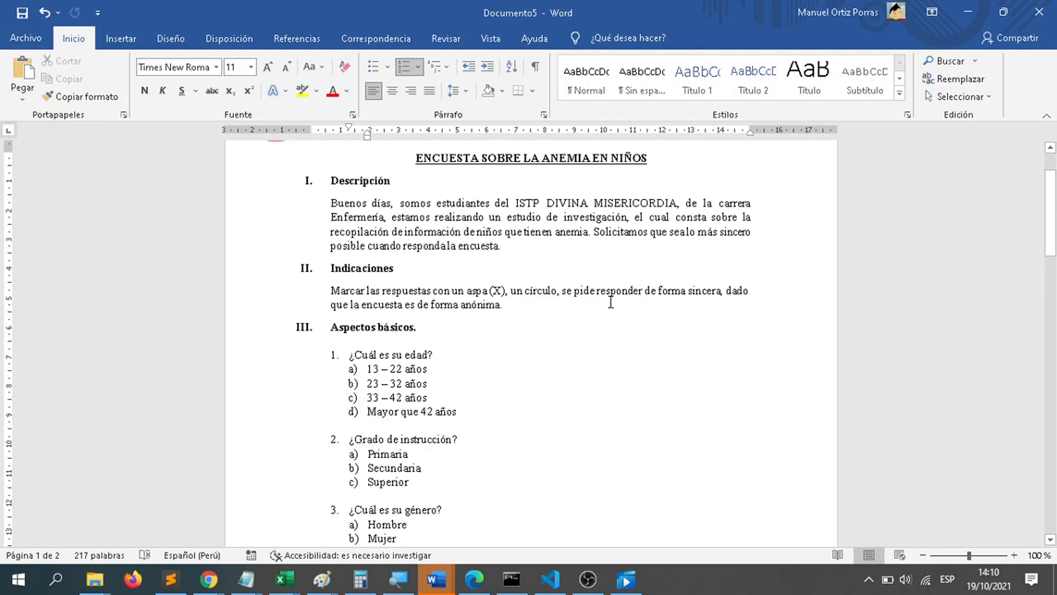
pyautogui.scroll(-4, 630, 486)
pyautogui.scroll(-1, 485, 489)
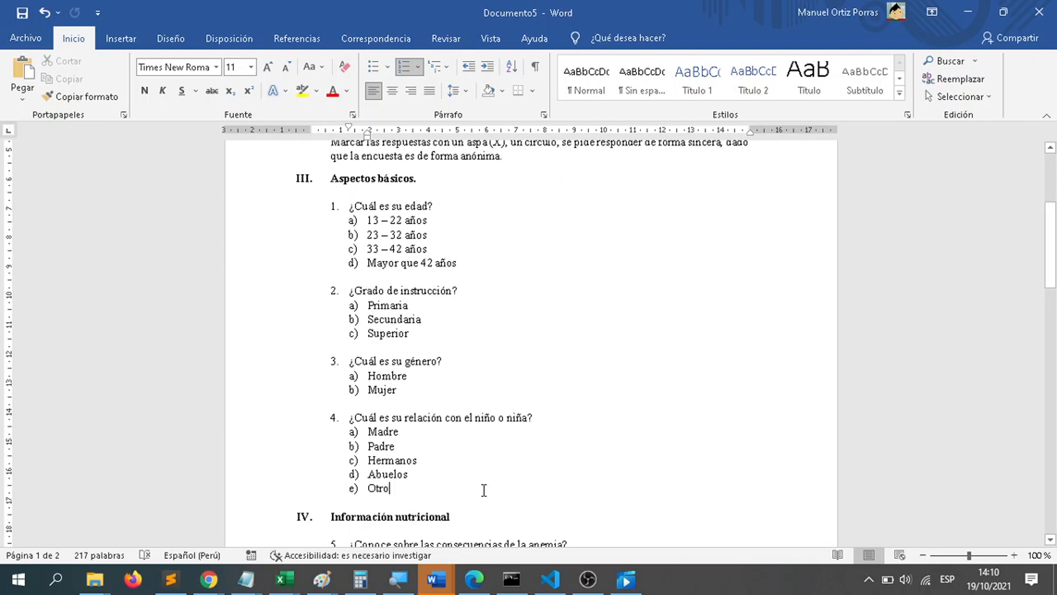
pyautogui.click(682, 574)
pyautogui.moveTo(434, 445); pyautogui.dragTo(356, 430)
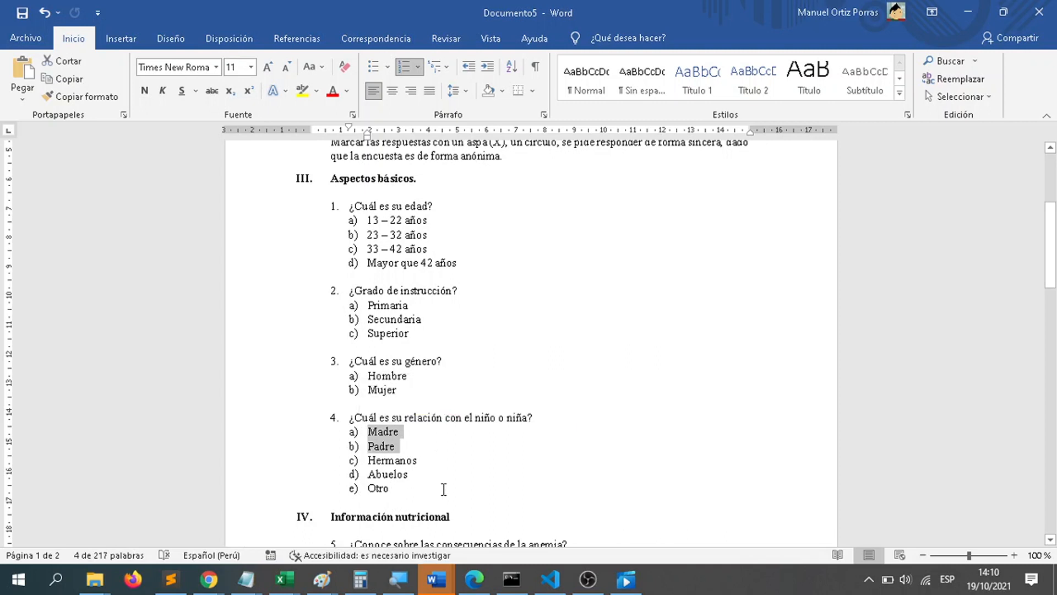
pyautogui.click(384, 431)
pyautogui.doubleClick(384, 430)
pyautogui.doubleClick(381, 446)
pyautogui.click(423, 447)
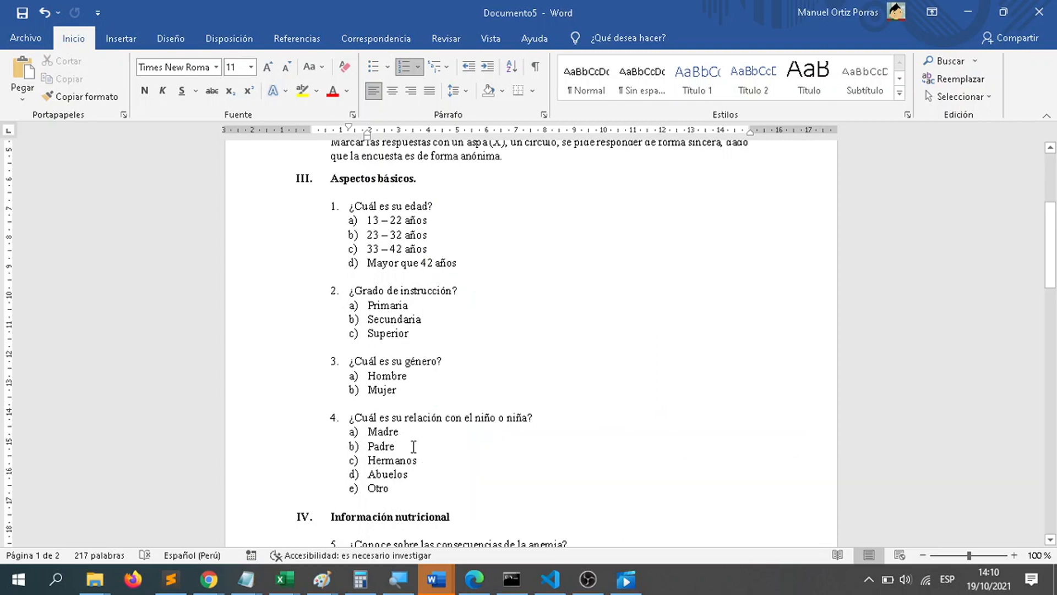
pyautogui.moveTo(401, 447); pyautogui.dragTo(364, 433)
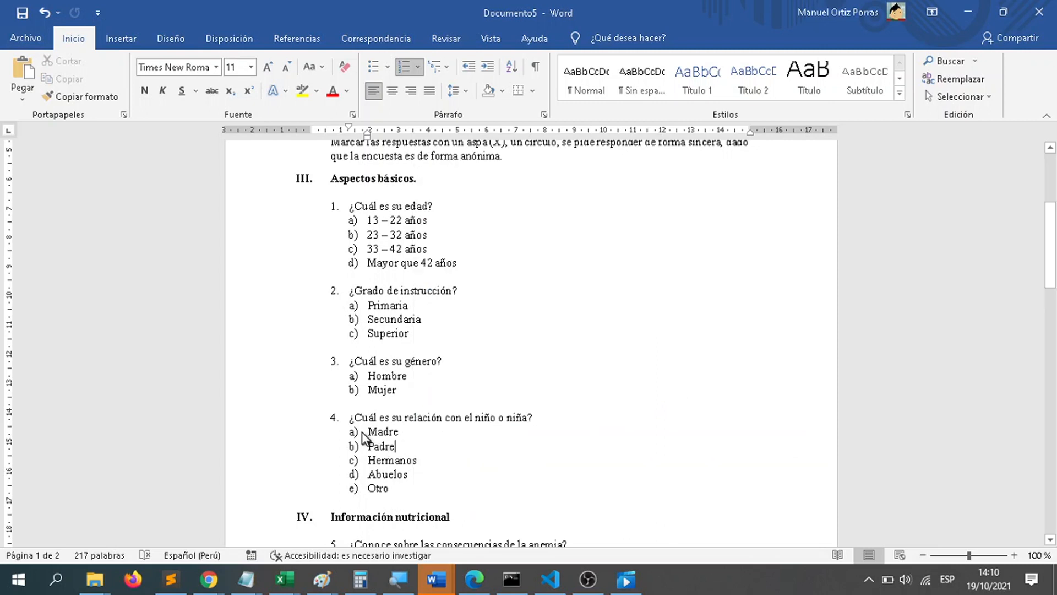
# Step: Examine the options Hermanos and Abuelos of question 4 about the relationship with the child
pyautogui.click(423, 461)
pyautogui.moveTo(423, 461); pyautogui.dragTo(368, 461)
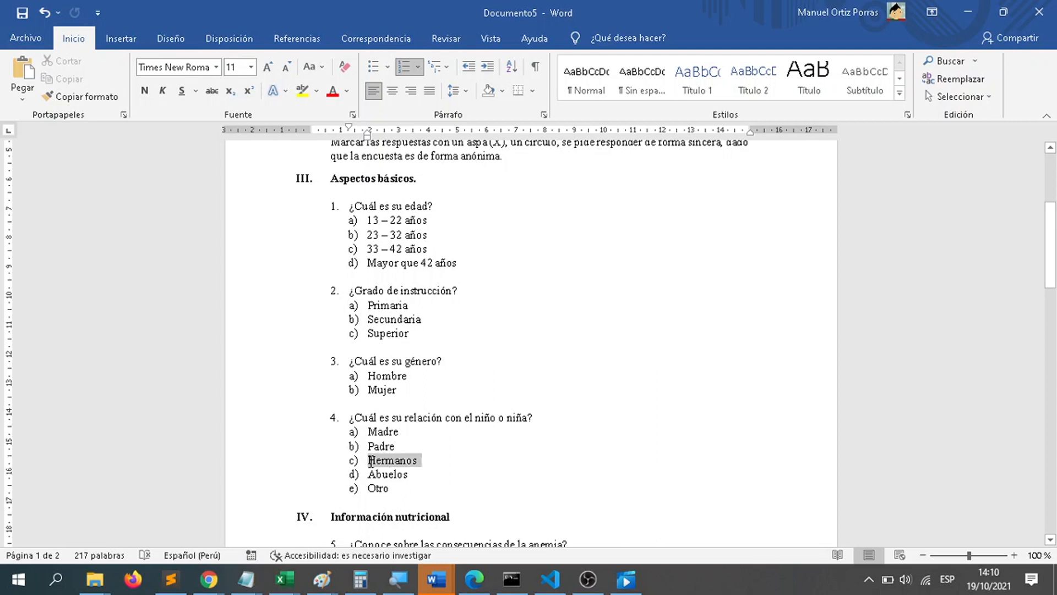
pyautogui.click(424, 466)
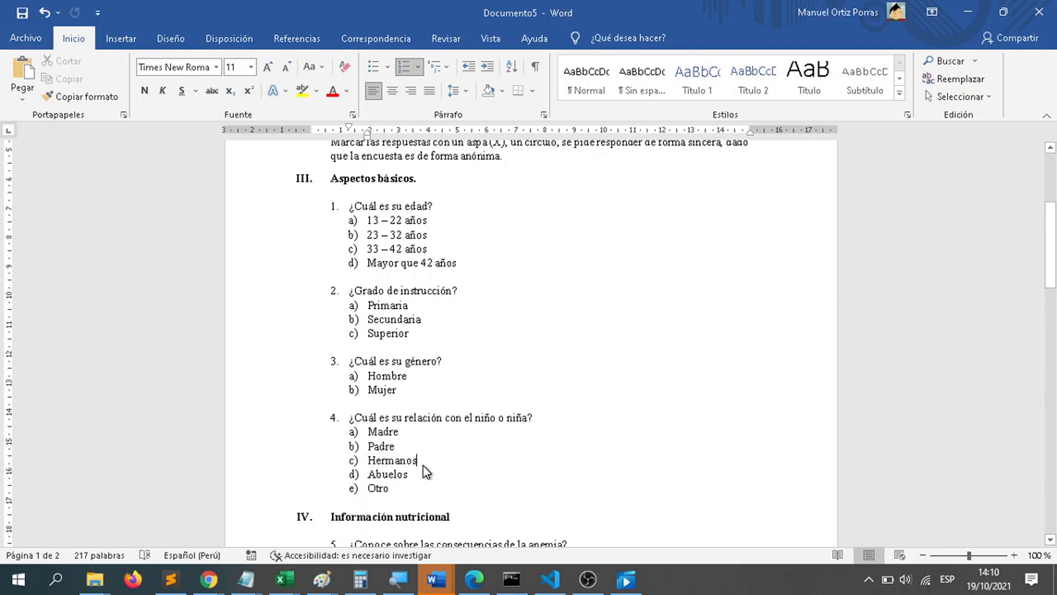
pyautogui.moveTo(412, 475); pyautogui.dragTo(342, 478)
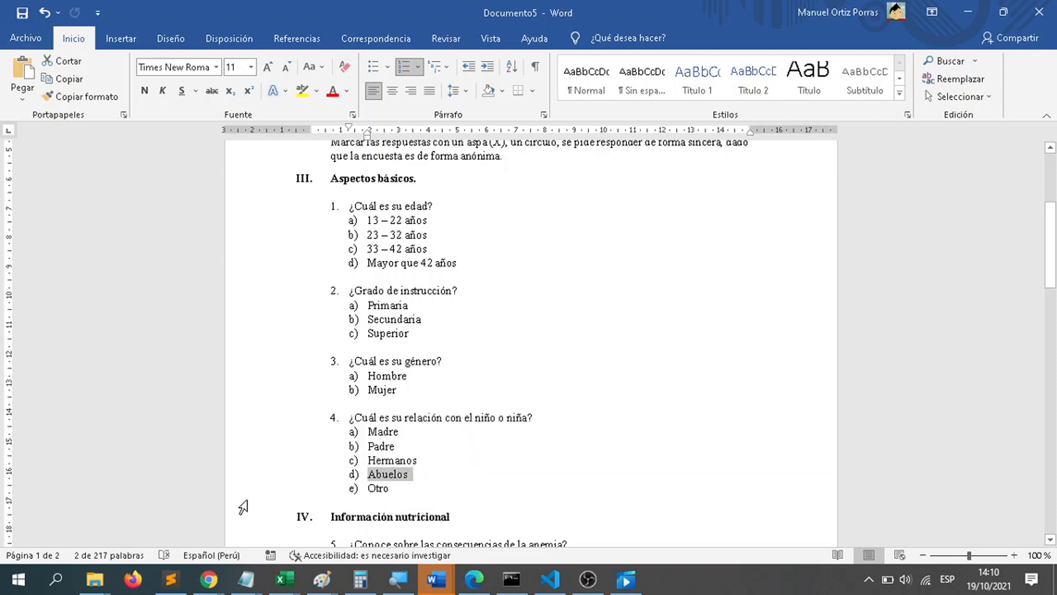
# Step: Change option e) of question 4 to the plural "Otros"
pyautogui.click(412, 489)
pyautogui.write('s')
pyautogui.hotkey('shift', 'Home')
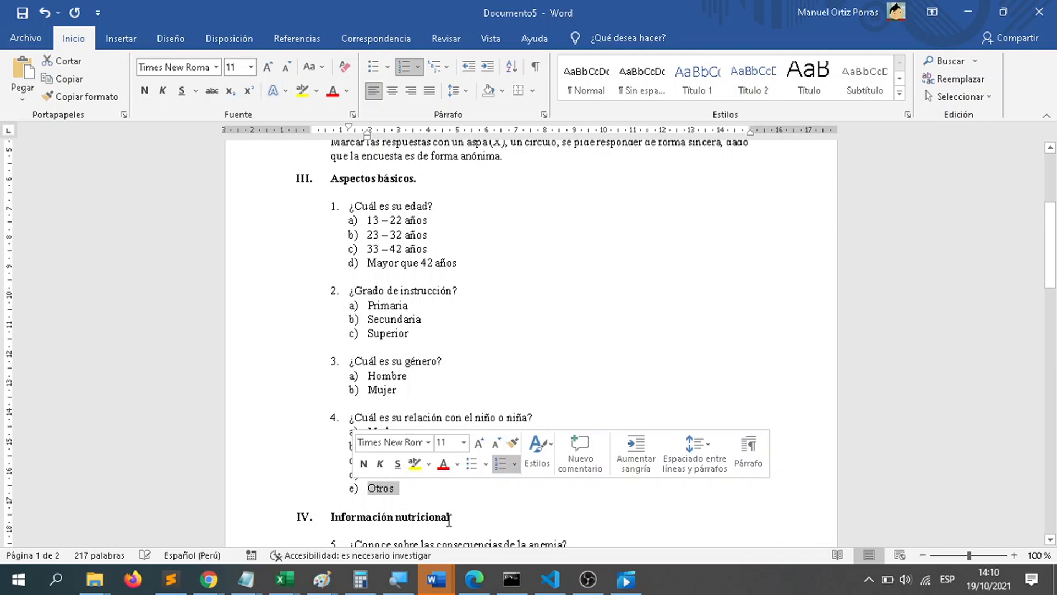
pyautogui.click(483, 489)
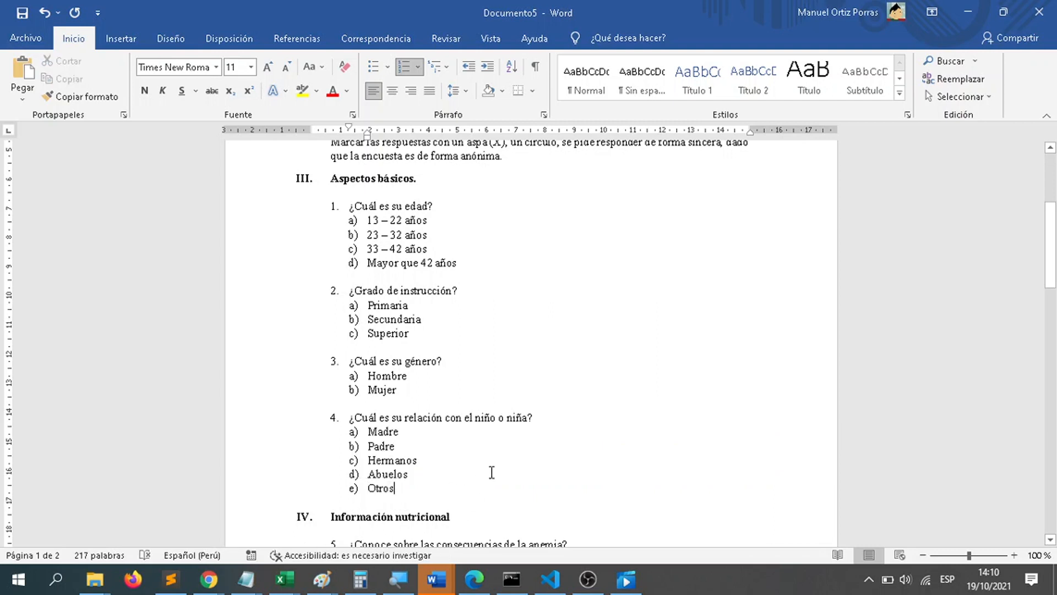
# Step: Review questions 1 to 4 of "Aspectos básicos" as one block, returning to the age question
pyautogui.scroll(-3, 498, 480)
pyautogui.scroll(4, 492, 472)
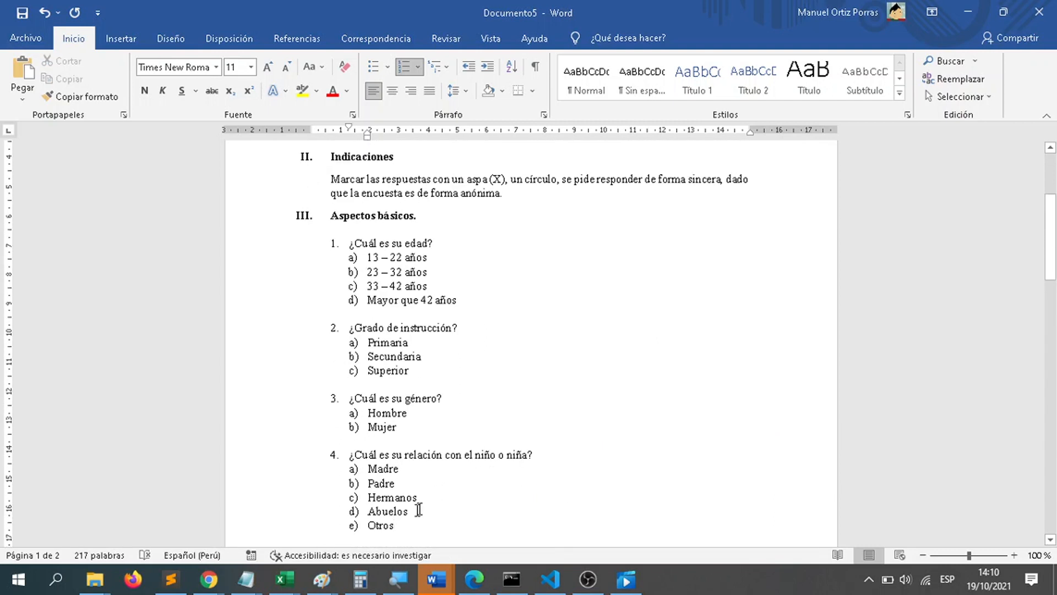
pyautogui.moveTo(413, 524); pyautogui.dragTo(348, 230)
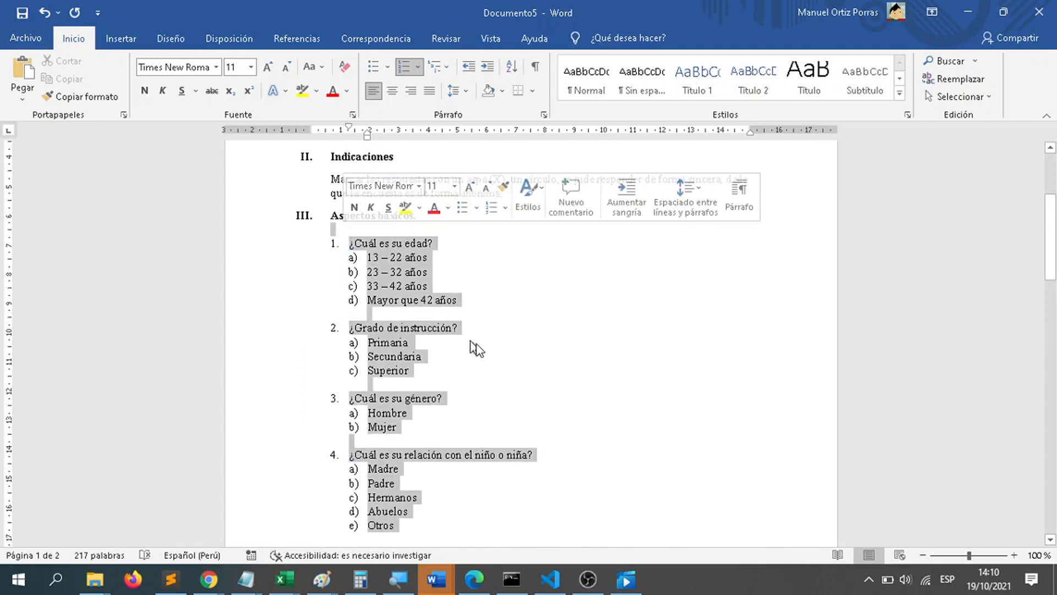
pyautogui.click(542, 400)
pyautogui.scroll(3, 542, 400)
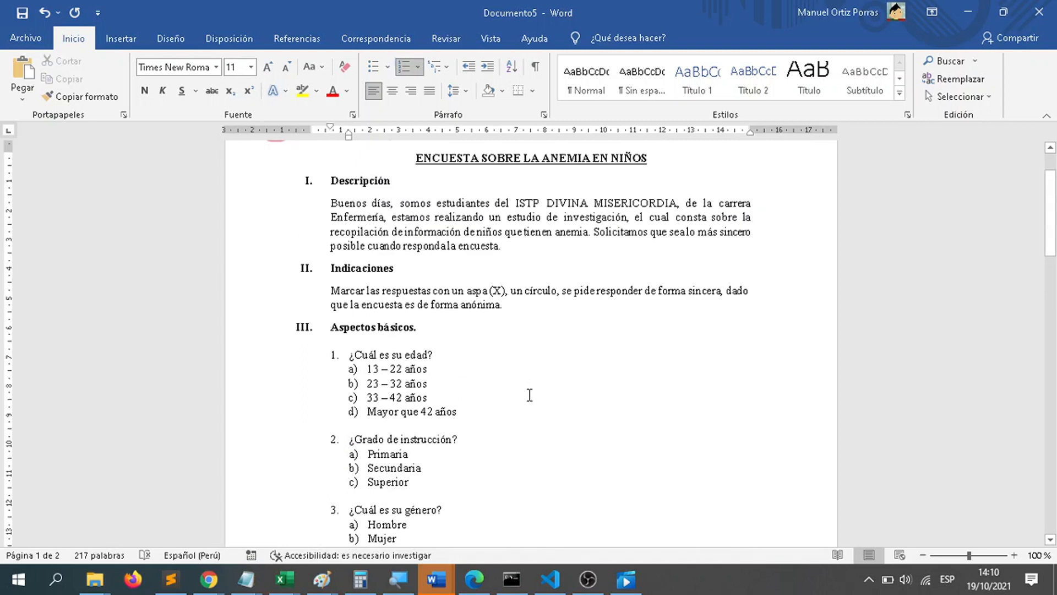
pyautogui.click(456, 354)
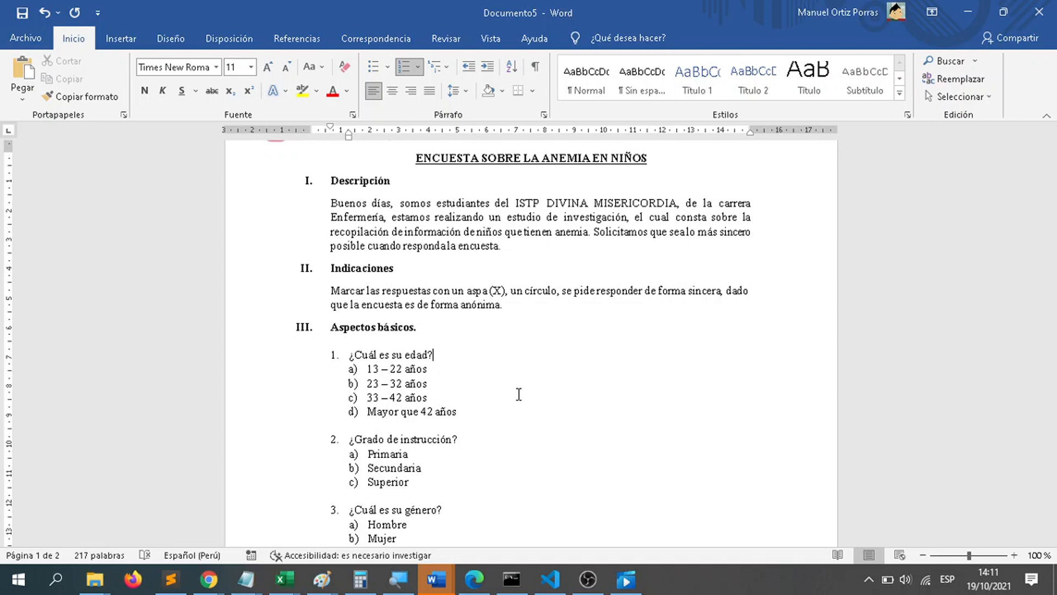
# Step: Reread the basic questions on age, education, gender and relationship together with the section's place in the survey
pyautogui.scroll(-3, 518, 395)
pyautogui.click(428, 486)
pyautogui.moveTo(414, 474); pyautogui.dragTo(329, 208)
pyautogui.click(626, 394)
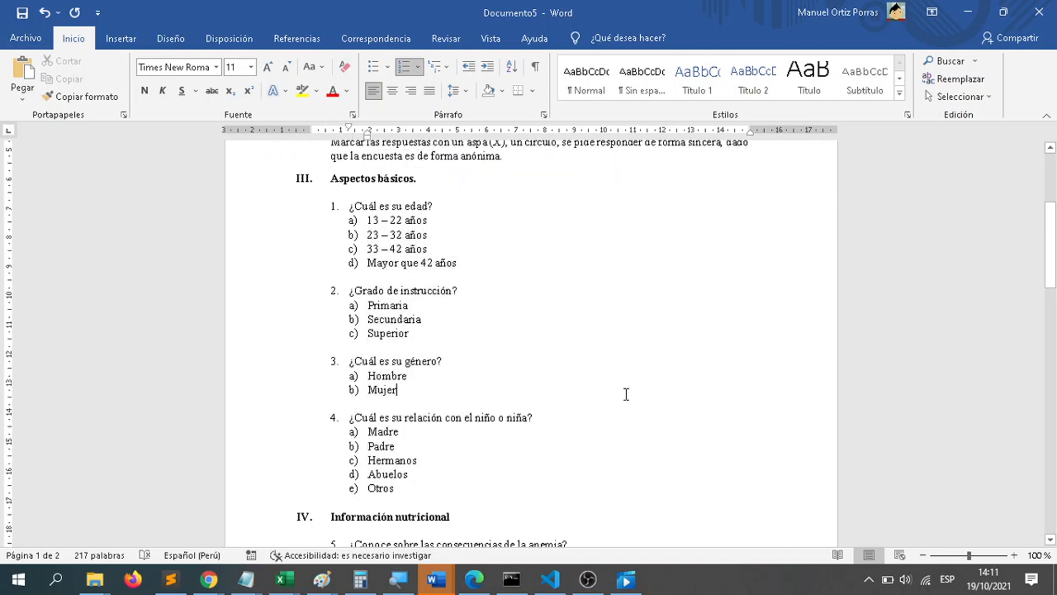
pyautogui.scroll(1, 525, 392)
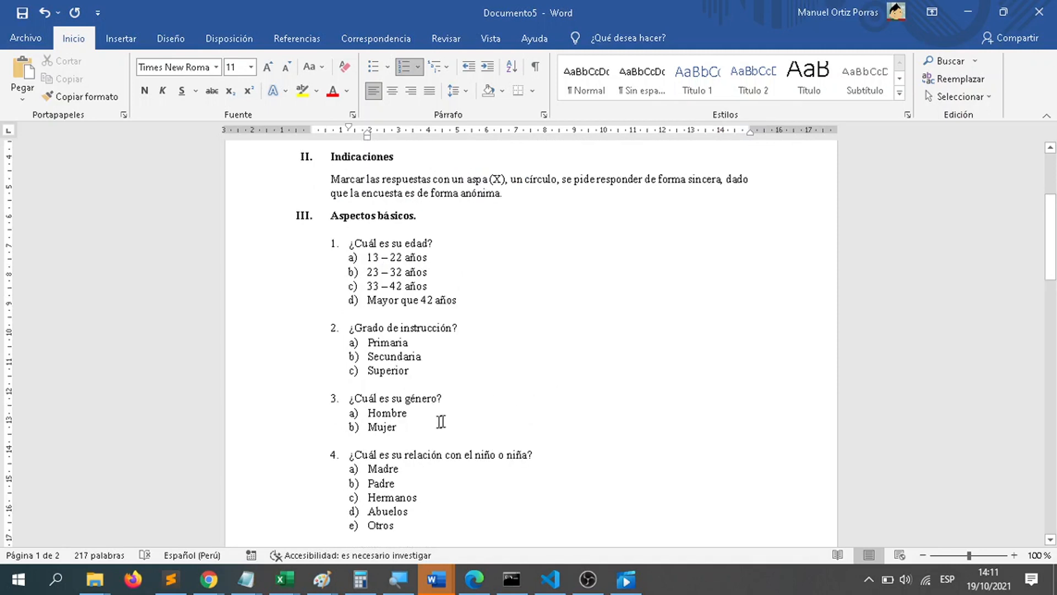
pyautogui.scroll(3, 533, 406)
pyautogui.scroll(-10, 533, 407)
pyautogui.scroll(7, 533, 406)
pyautogui.scroll(-1, 534, 407)
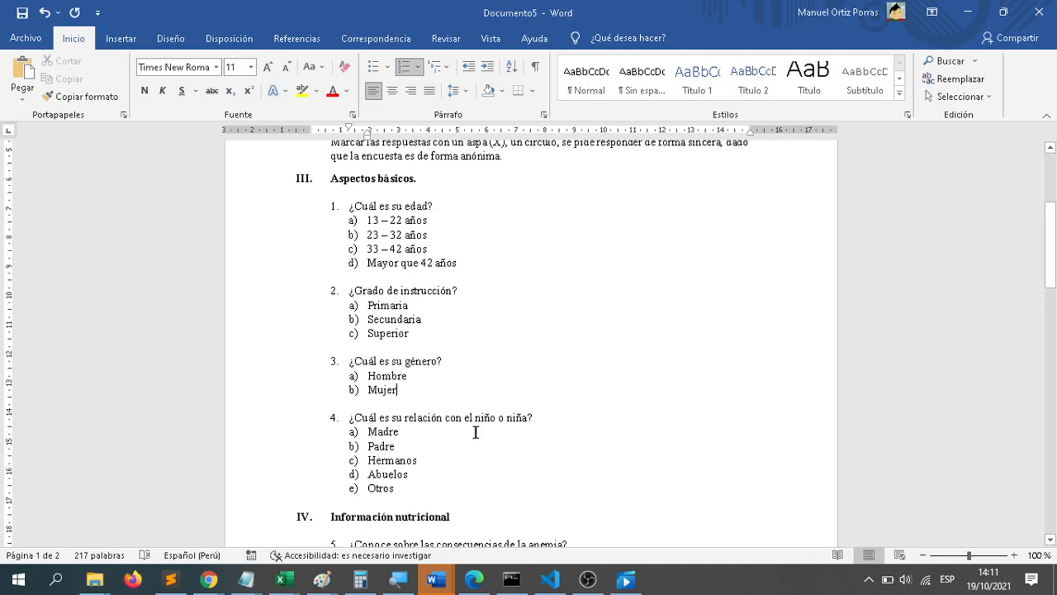
# Step: Examine question 4, "¿Cuál es su relación con el niño o niña?", together with all five of its options
pyautogui.moveTo(407, 491); pyautogui.dragTo(325, 414)
pyautogui.click(552, 455)
pyautogui.rightClick(552, 455)
pyautogui.click(510, 451)
pyautogui.moveTo(397, 489); pyautogui.dragTo(343, 419)
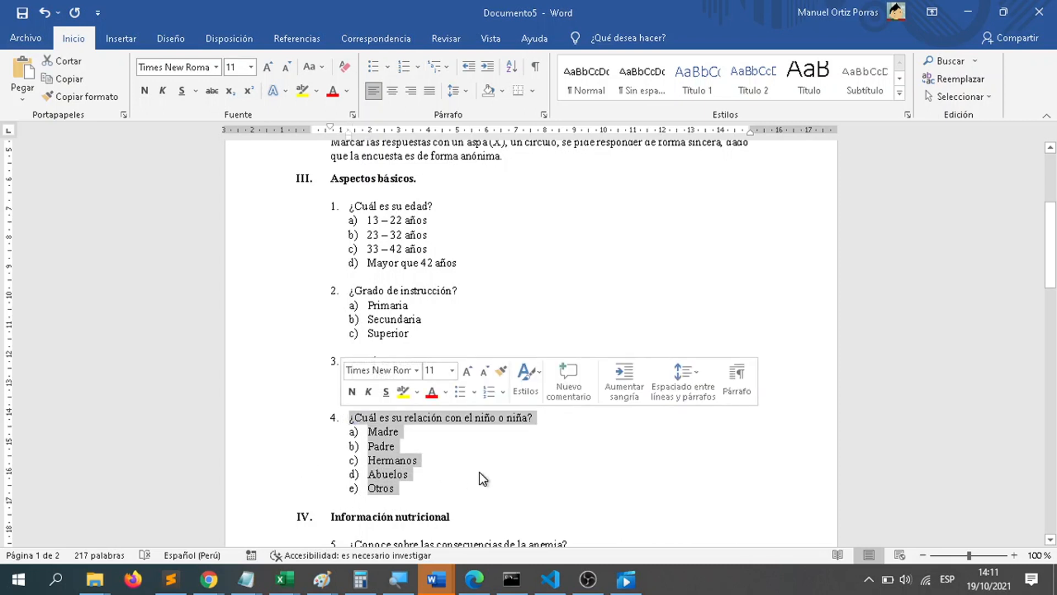
# Step: Review all four "Aspectos básicos" questions with their options, and go on to the "Información nutricional" section
pyautogui.click(616, 315)
pyautogui.moveTo(410, 496); pyautogui.dragTo(344, 207)
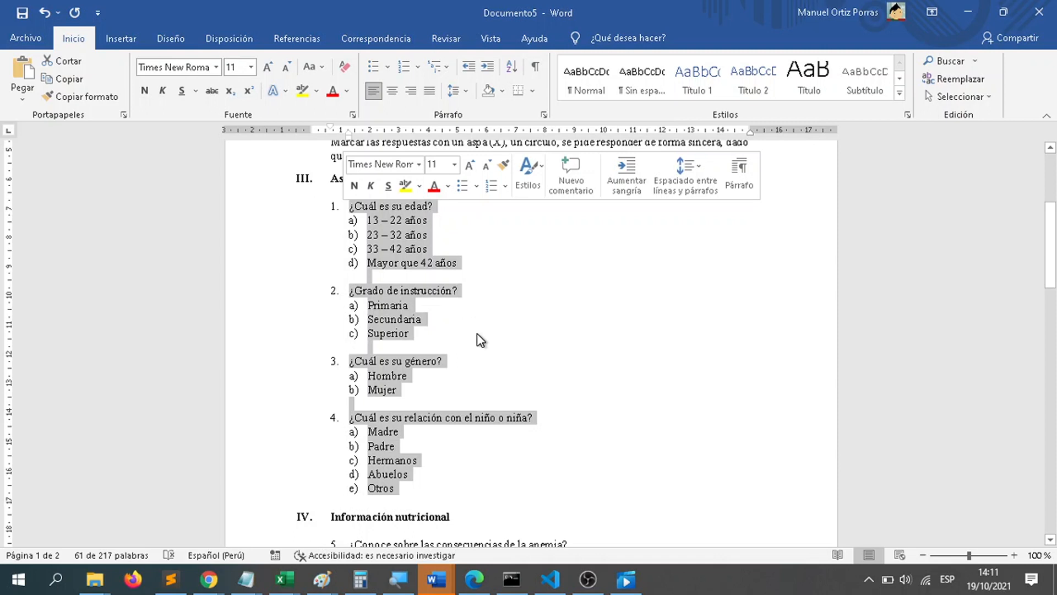
pyautogui.scroll(-6, 478, 334)
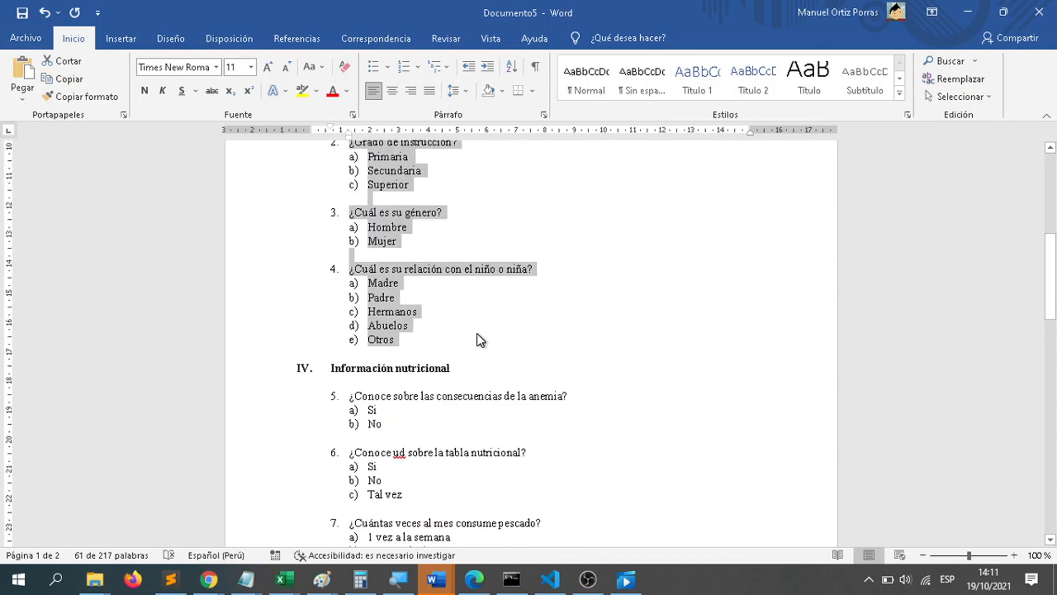
pyautogui.click(477, 332)
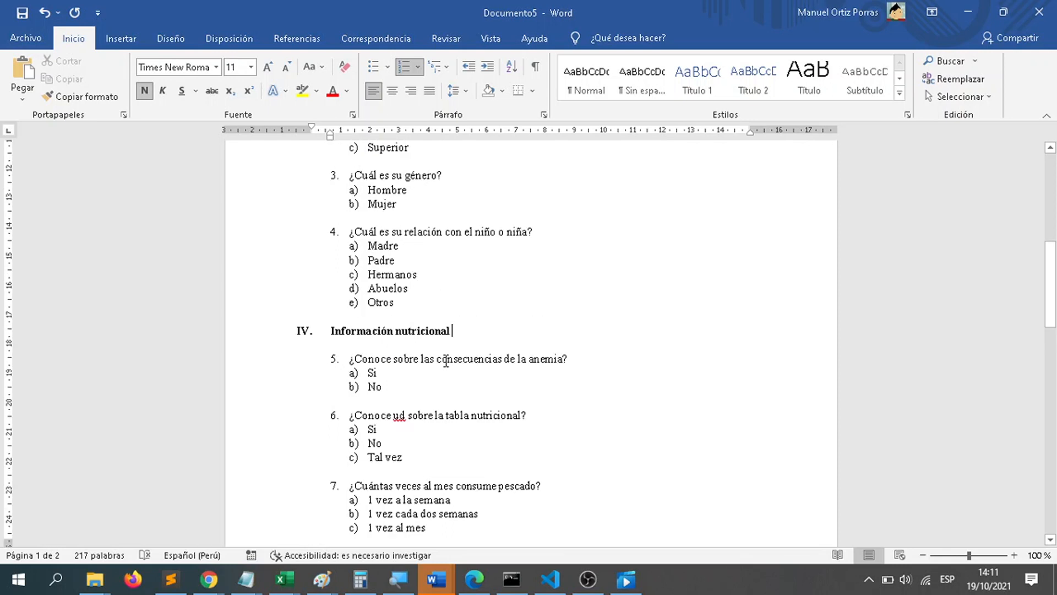
# Step: Examine the section III heading "Aspectos básicos" above the first survey questions
pyautogui.scroll(13, 477, 332)
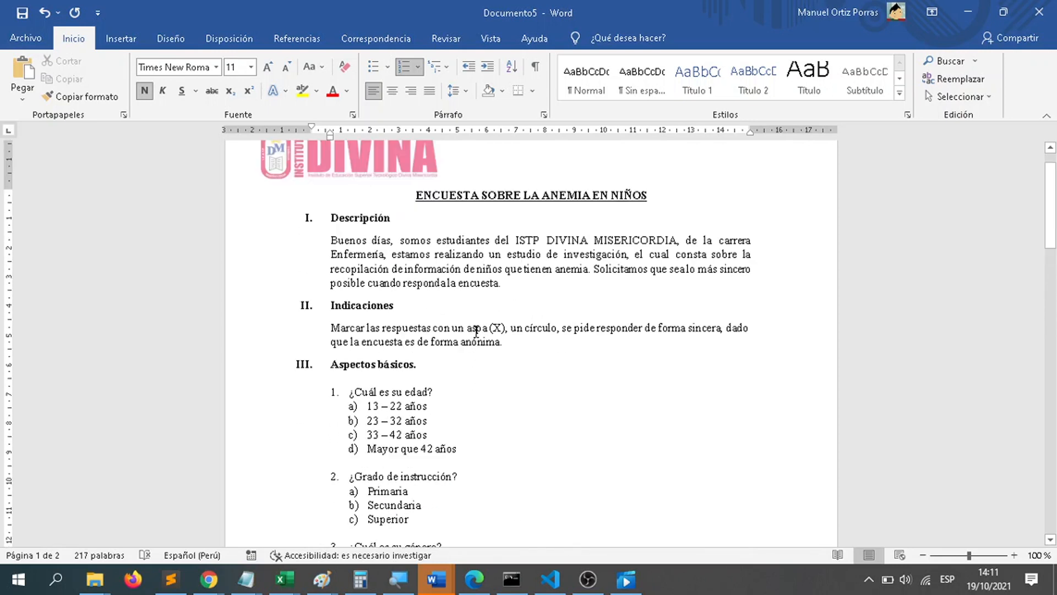
pyautogui.moveTo(431, 409); pyautogui.dragTo(298, 398)
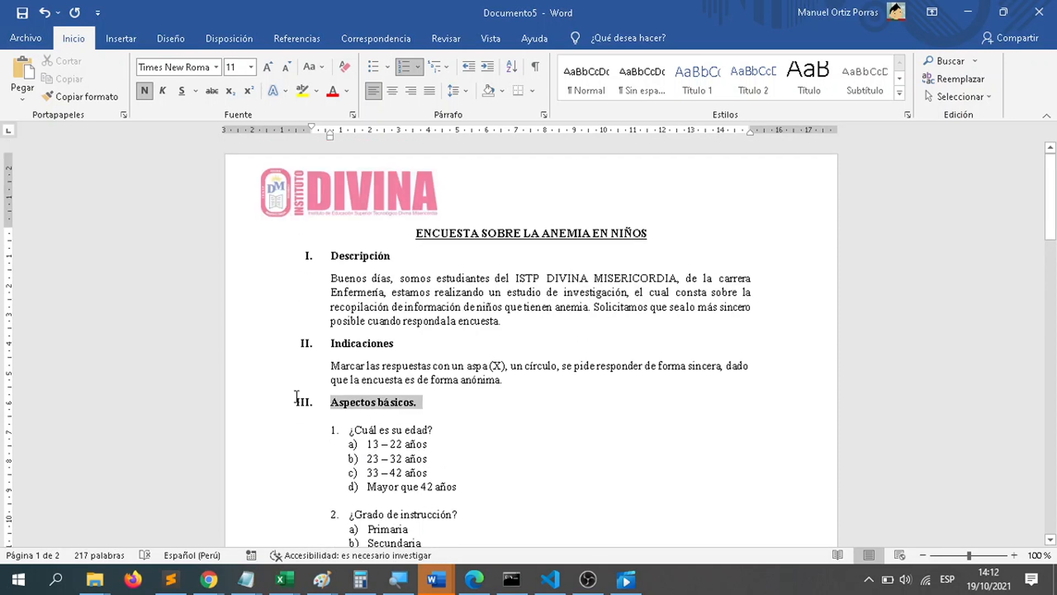
pyautogui.click(456, 443)
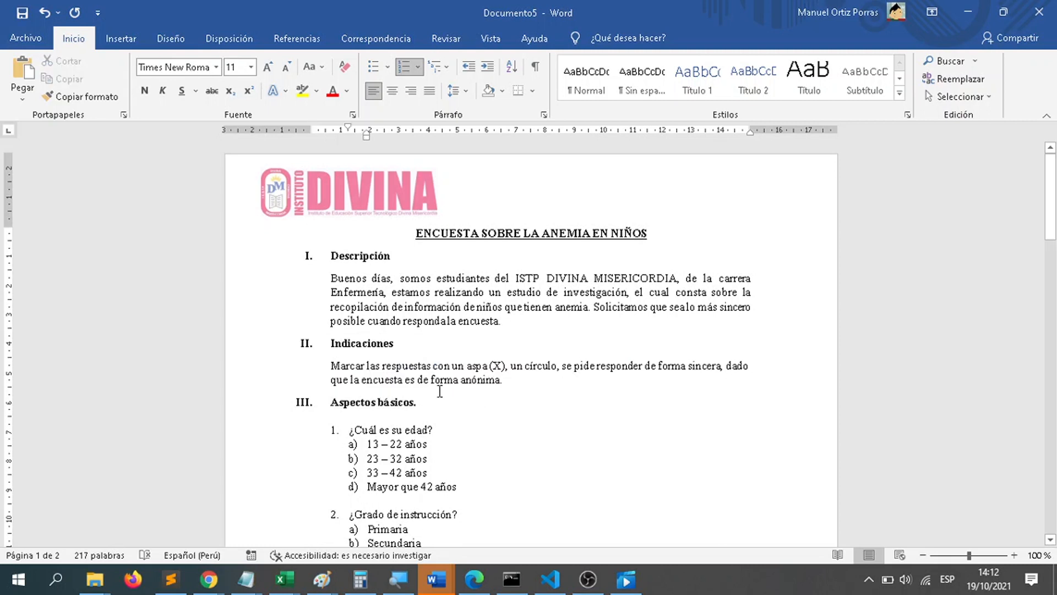
# Step: Examine the section IV heading "Información nutricional" and look back at the survey's opening sections
pyautogui.scroll(-10, 461, 389)
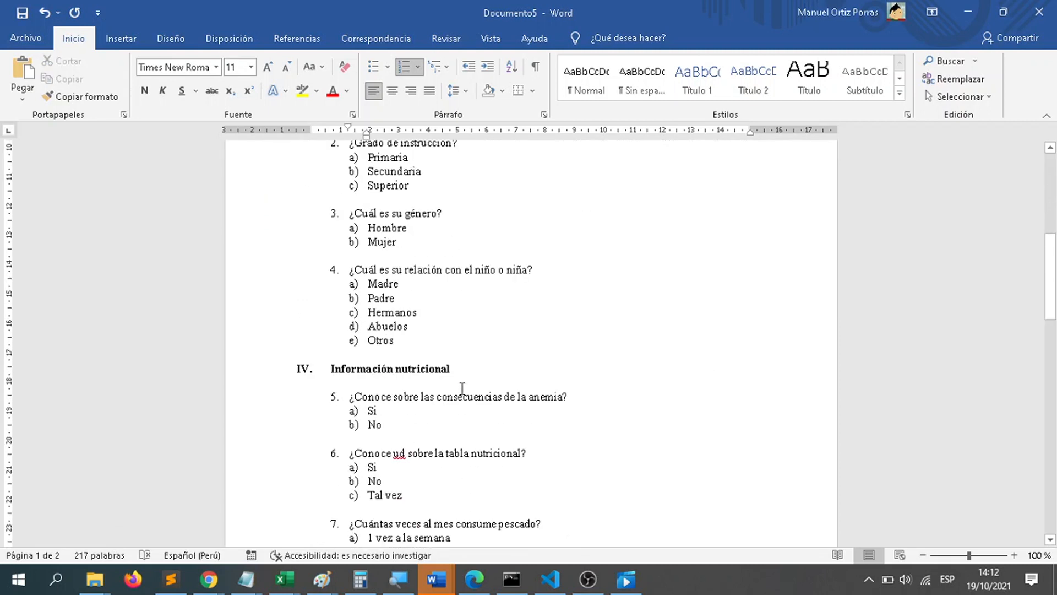
pyautogui.click(465, 378)
pyautogui.keyDown('shift'); pyautogui.click(315, 374); pyautogui.keyUp('shift')
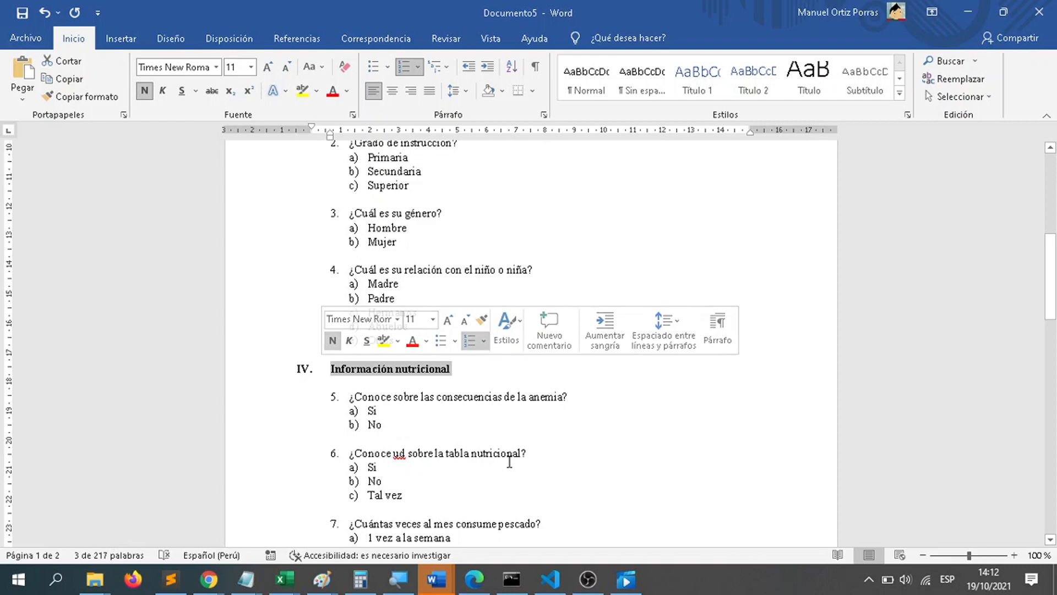
pyautogui.scroll(1, 510, 462)
pyautogui.click(476, 406)
pyautogui.moveTo(470, 402); pyautogui.dragTo(284, 406)
pyautogui.click(552, 462)
pyautogui.scroll(8, 507, 420)
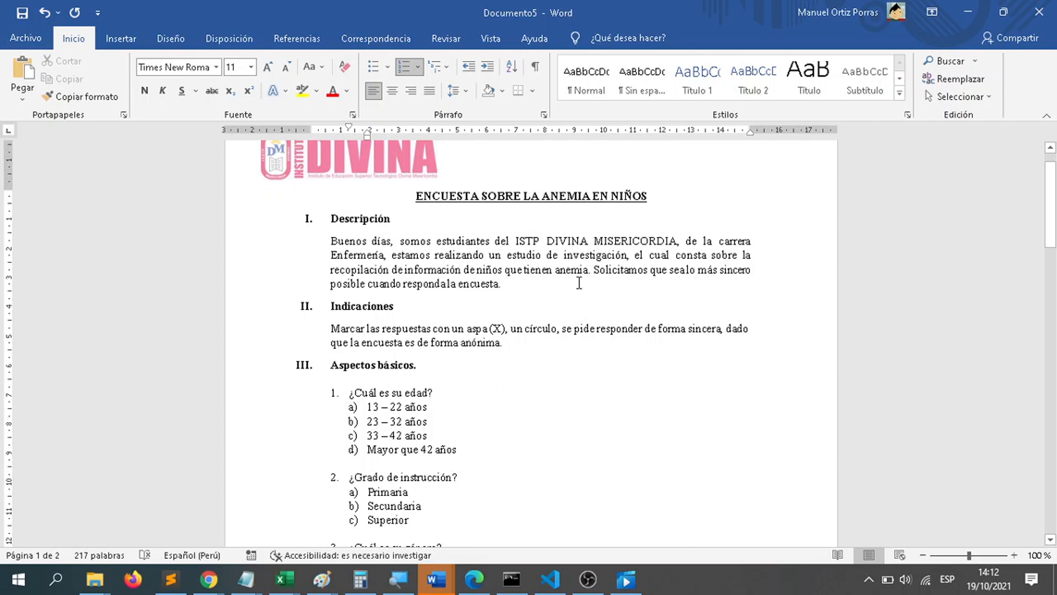
# Step: Review questions 5 to 7 under "Información nutricional" as one block
pyautogui.scroll(-14, 579, 283)
pyautogui.moveTo(466, 431); pyautogui.dragTo(345, 250)
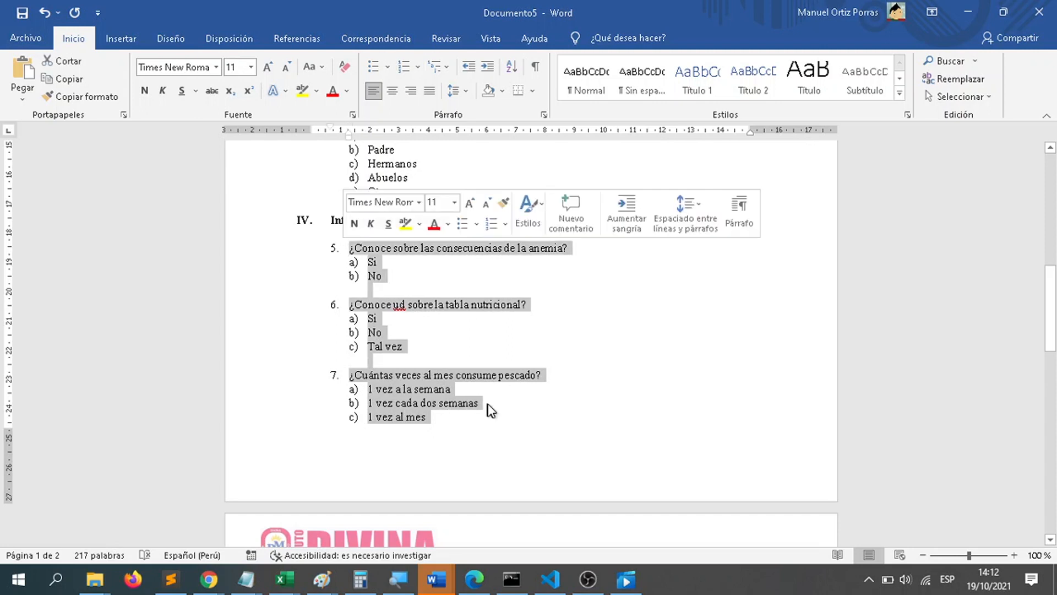
pyautogui.scroll(-3, 490, 409)
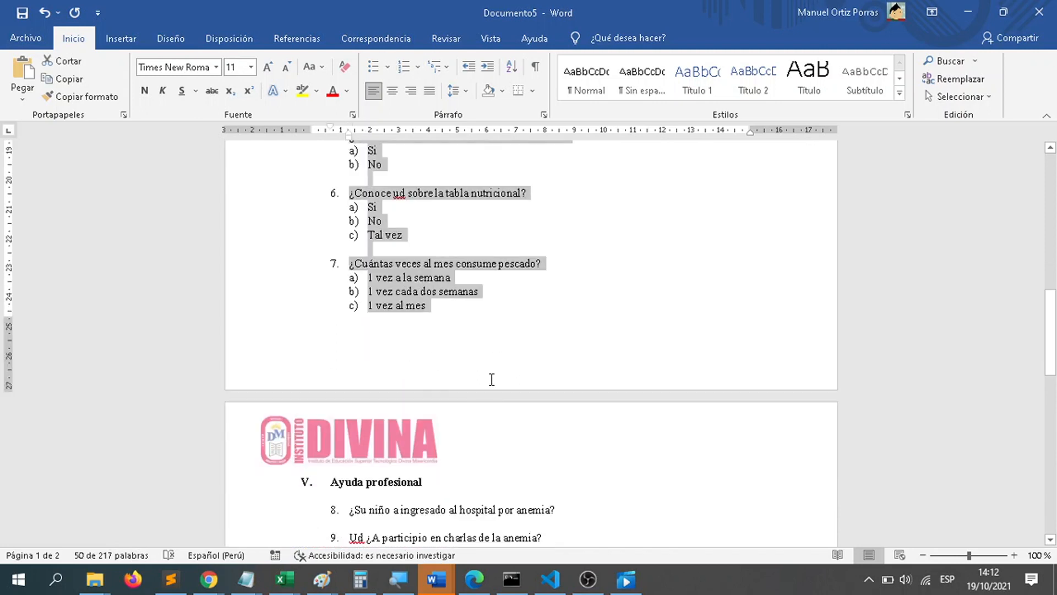
pyautogui.scroll(4, 491, 383)
pyautogui.scroll(2, 491, 383)
pyautogui.click(478, 361)
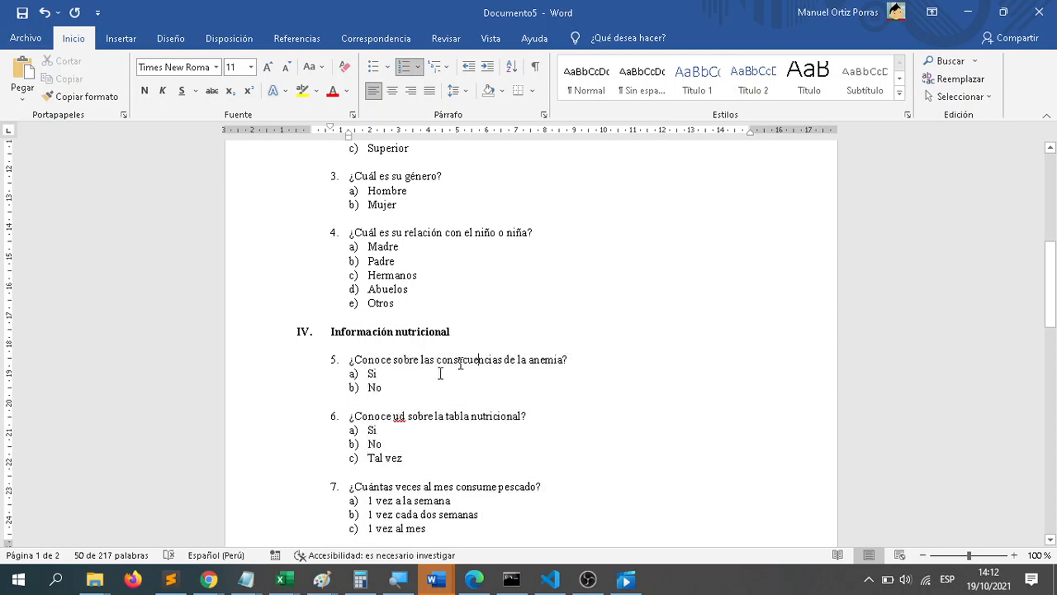
# Step: Examine question 5, "¿Conoce sobre las consecuencias de la anemia?", and its options Si and No
pyautogui.scroll(-1, 452, 391)
pyautogui.click(447, 407)
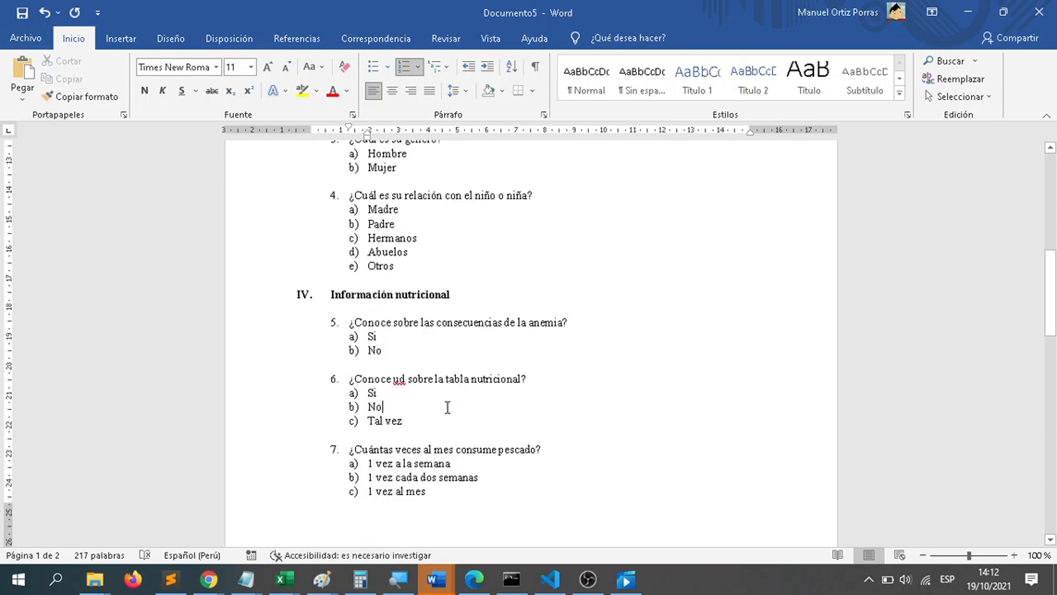
pyautogui.moveTo(357, 327); pyautogui.dragTo(594, 326)
pyautogui.click(408, 356)
pyautogui.moveTo(395, 356); pyautogui.dragTo(364, 341)
pyautogui.click(401, 356)
# Step: Examine question 6 about the "tabla nutricional" and its options Si, No and Tal vez
pyautogui.doubleClick(487, 381)
pyautogui.click(440, 408)
pyautogui.doubleClick(482, 380)
pyautogui.click(463, 396)
pyautogui.moveTo(415, 419); pyautogui.dragTo(358, 399)
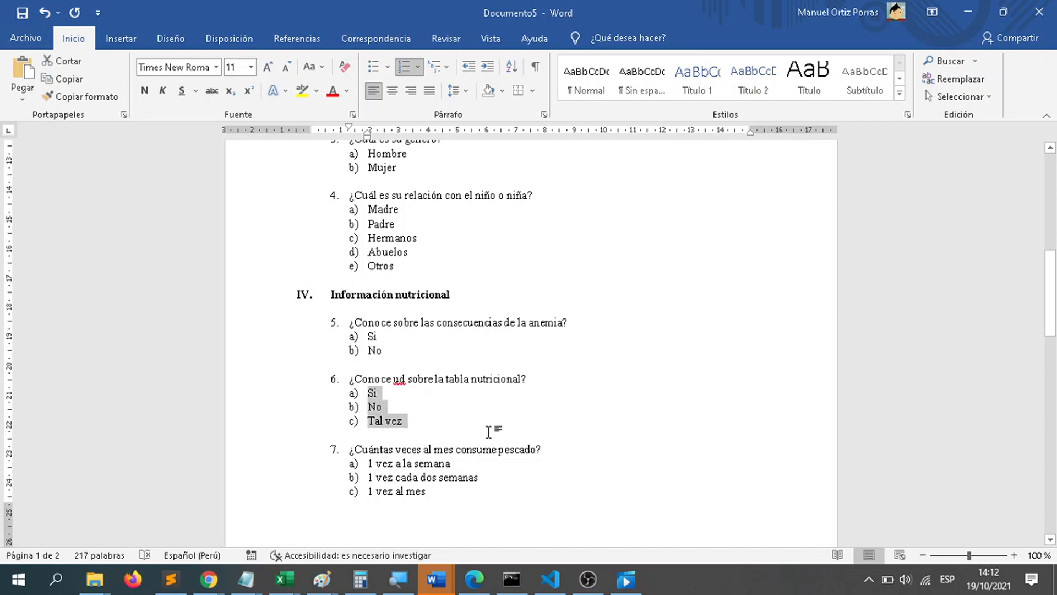
pyautogui.click(463, 428)
pyautogui.rightClick(463, 427)
pyautogui.press('Escape')
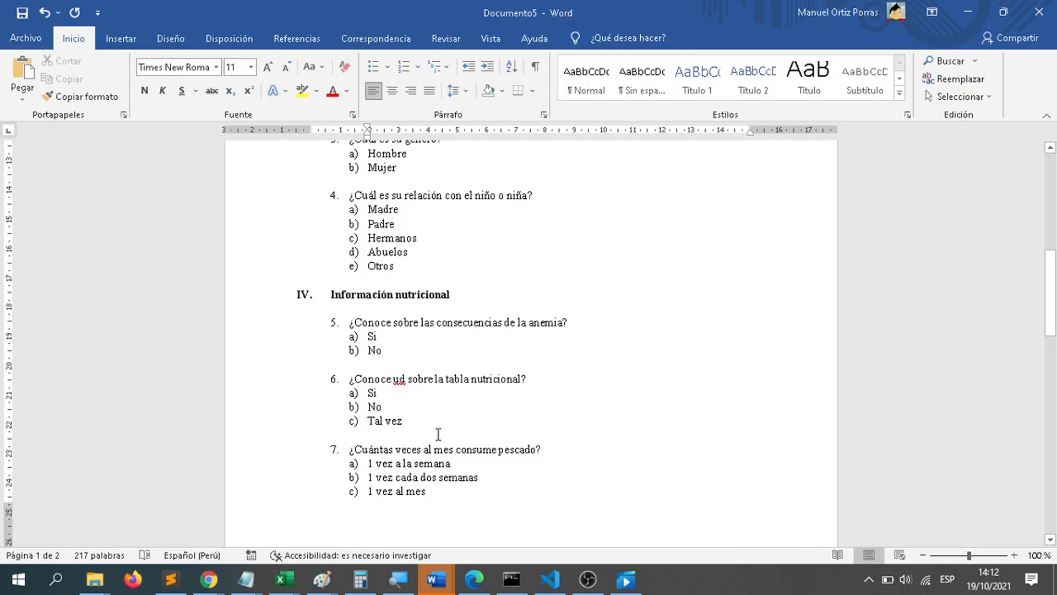
# Step: Review question 7, "¿Cuántas veces al mes consume pescado?", and its frequency options
pyautogui.scroll(-2, 438, 434)
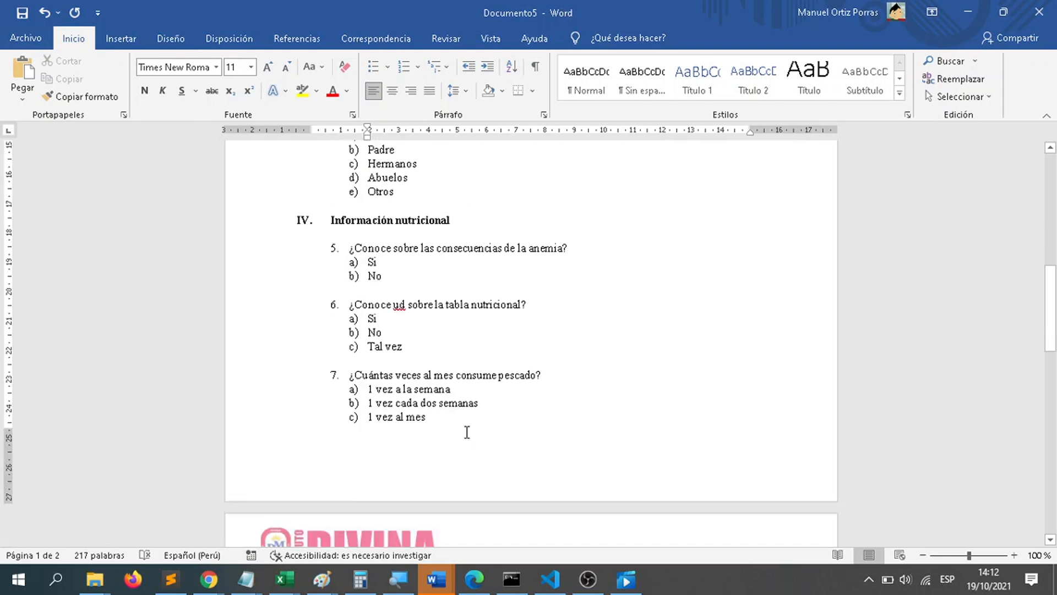
pyautogui.click(467, 432)
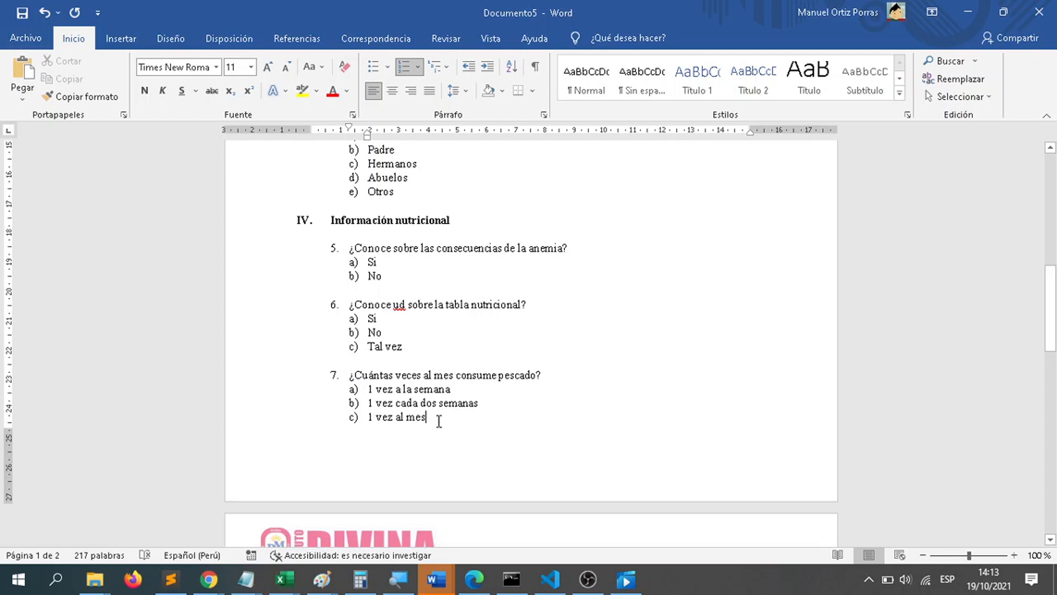
pyautogui.scroll(-1, 441, 421)
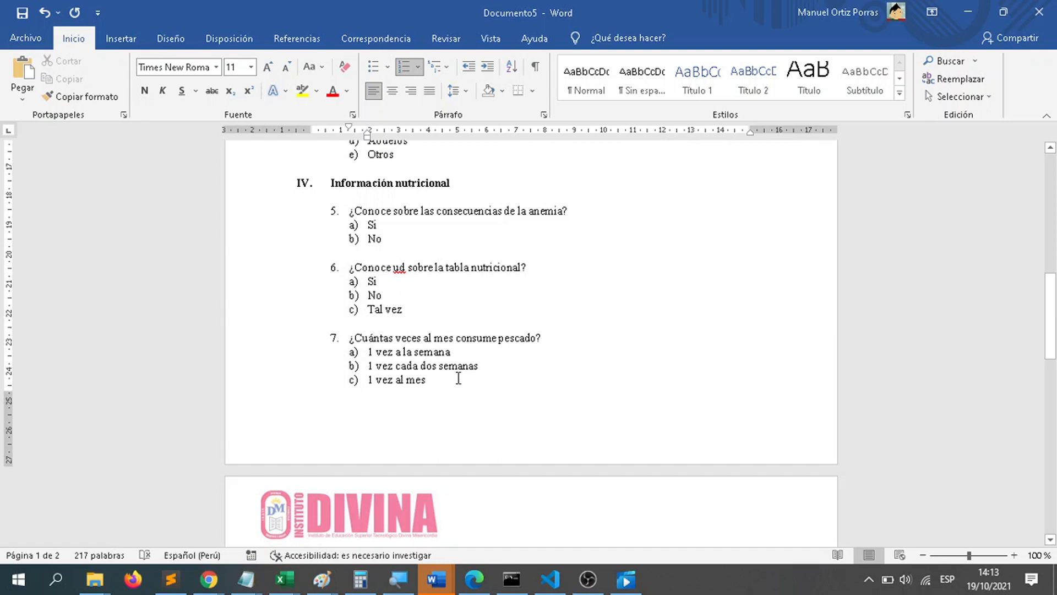
# Step: Review the "Ayuda profesional" heading and the questions about hospital admission and talks on anemia beneath it
pyautogui.scroll(-5, 458, 378)
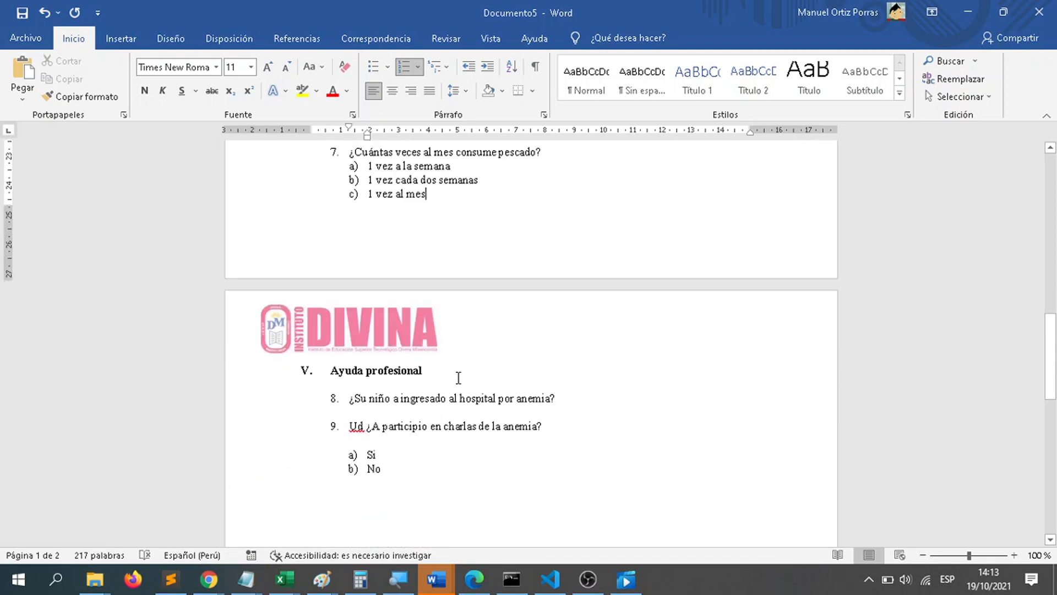
pyautogui.click(370, 475)
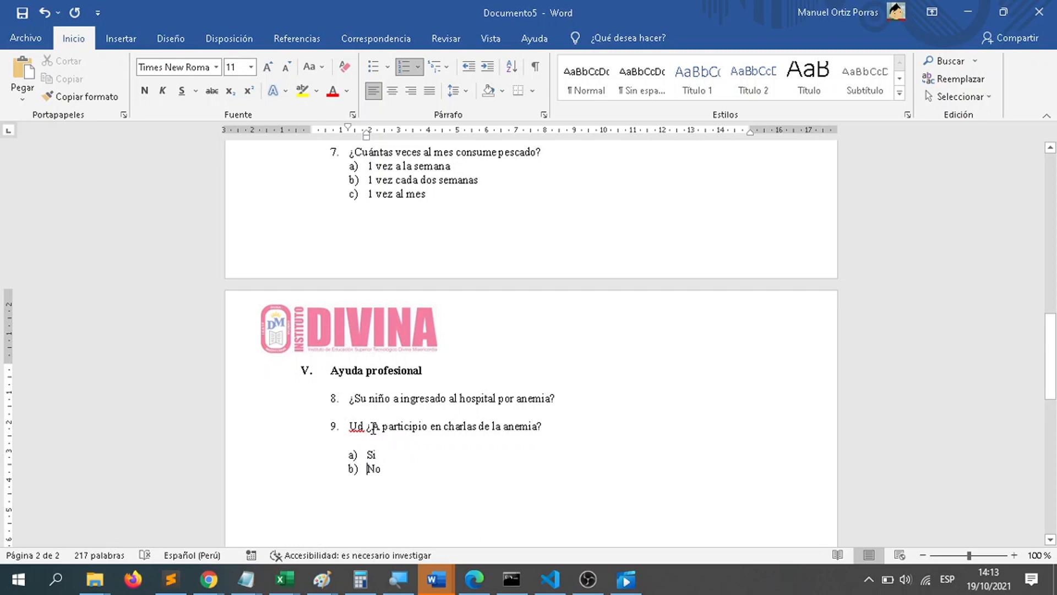
pyautogui.moveTo(425, 371); pyautogui.dragTo(331, 370)
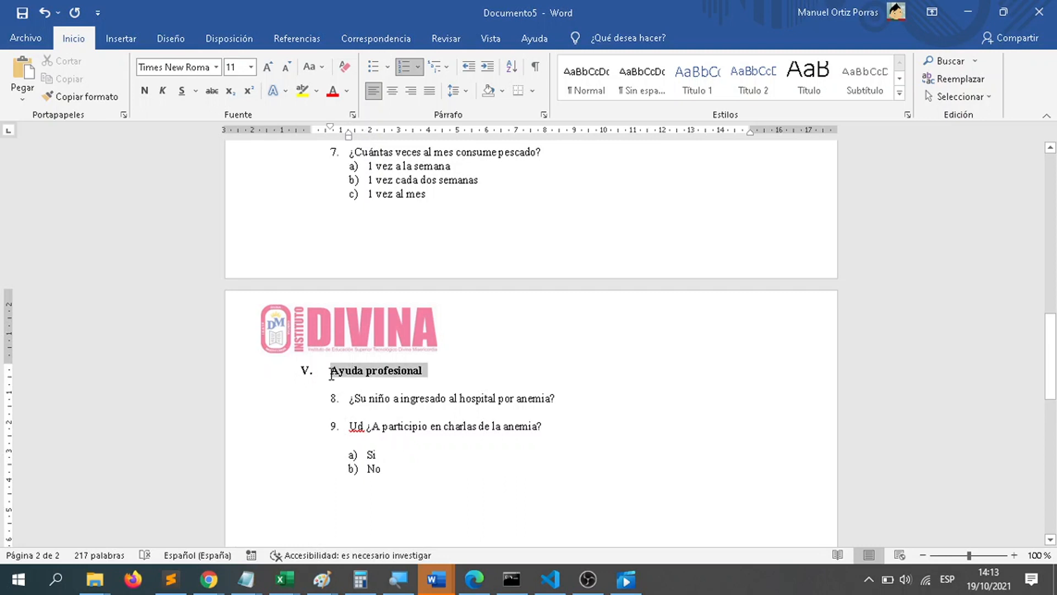
pyautogui.click(410, 432)
pyautogui.click(382, 406)
pyautogui.moveTo(566, 398); pyautogui.dragTo(563, 392)
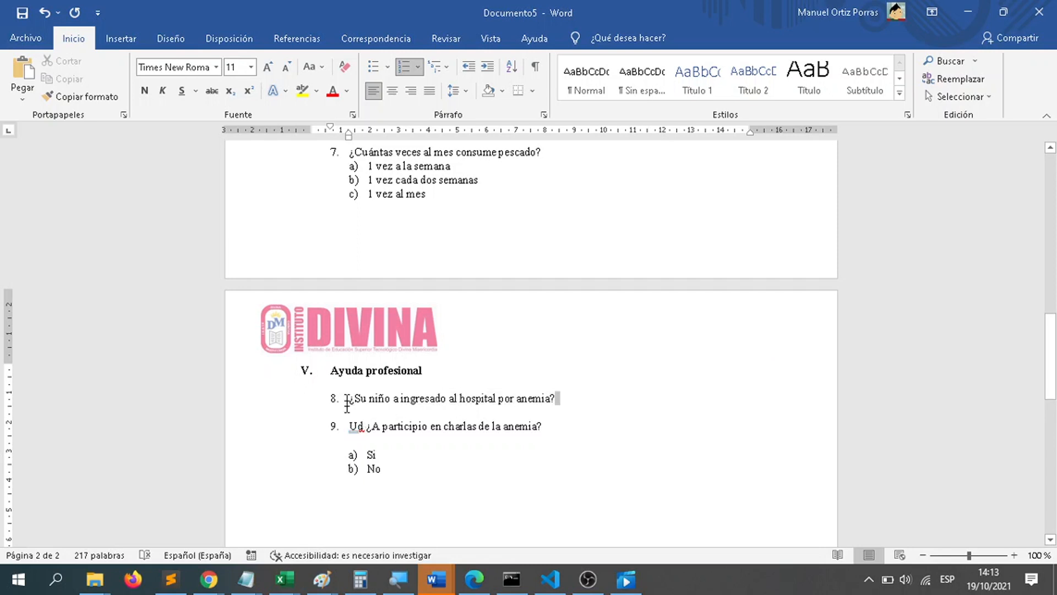
pyautogui.moveTo(347, 405); pyautogui.dragTo(345, 400)
# Step: Add the lettered answer options a) "1 vez" and b) "2 veces" under question 8 about hospital admission for anemia
pyautogui.click(352, 428)
pyautogui.click(433, 412)
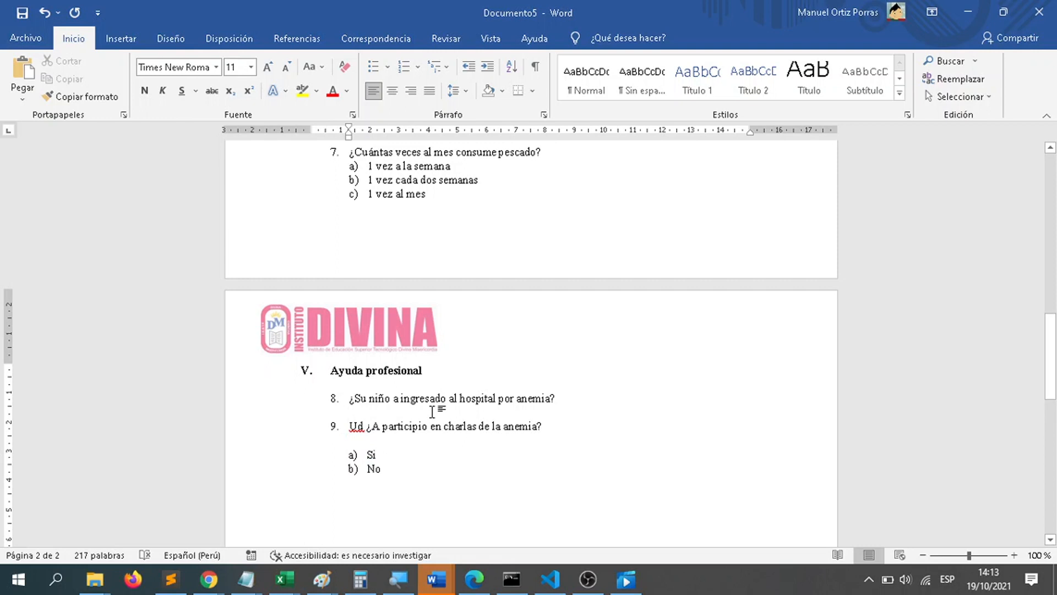
pyautogui.write('a) 1 vez')
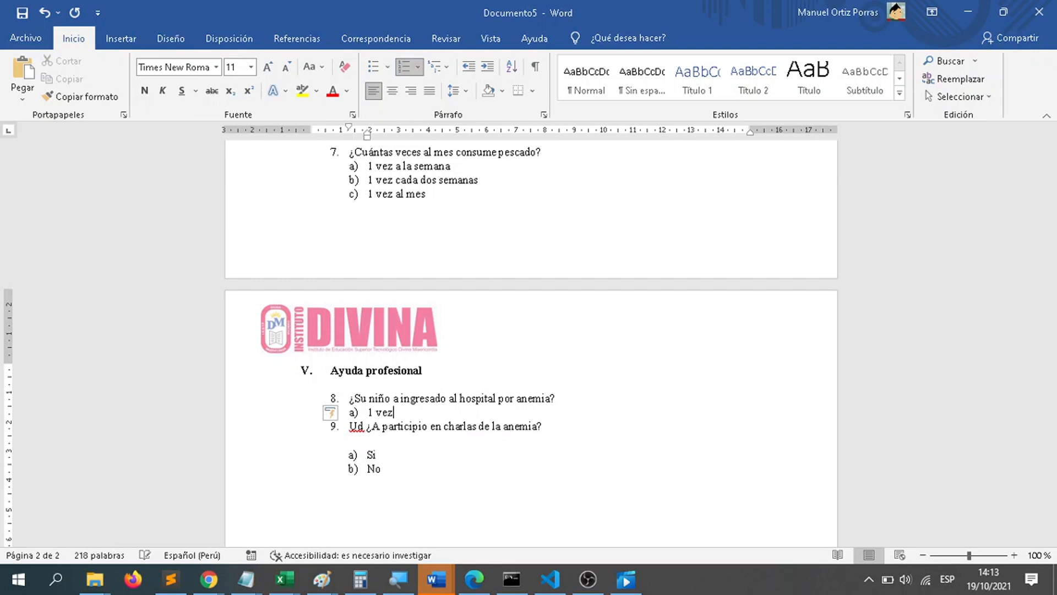
pyautogui.press('Return')
pyautogui.write('2')
pyautogui.write('ve')
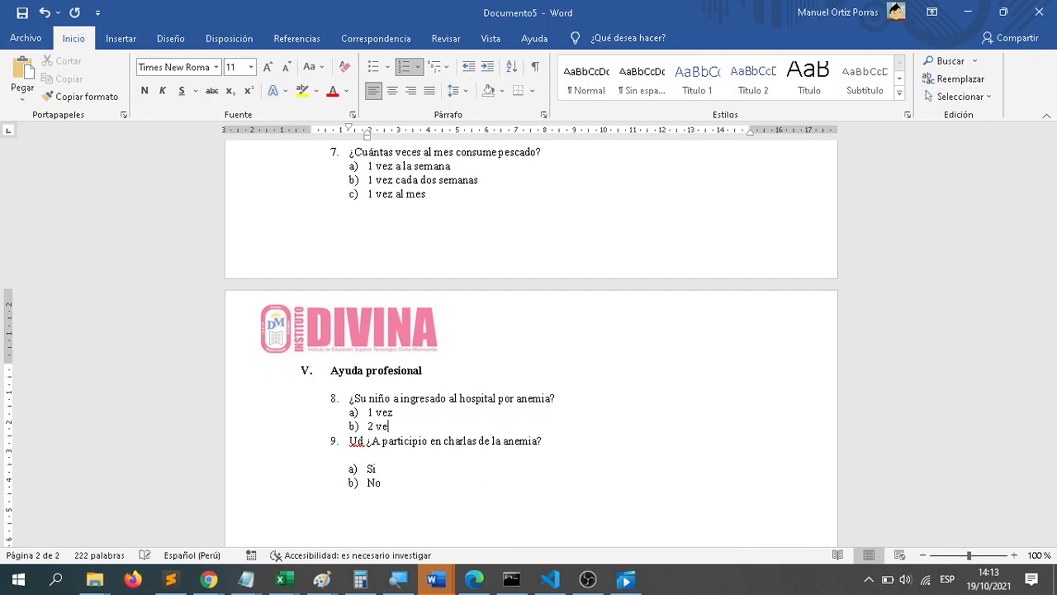
pyautogui.write('ces')
# Step: Add options c) "3 veces" and d) "4 a mas" to the hospital admission question
pyautogui.press('Return')
pyautogui.write('3 veces')
pyautogui.press('Return')
pyautogui.write('4 a')
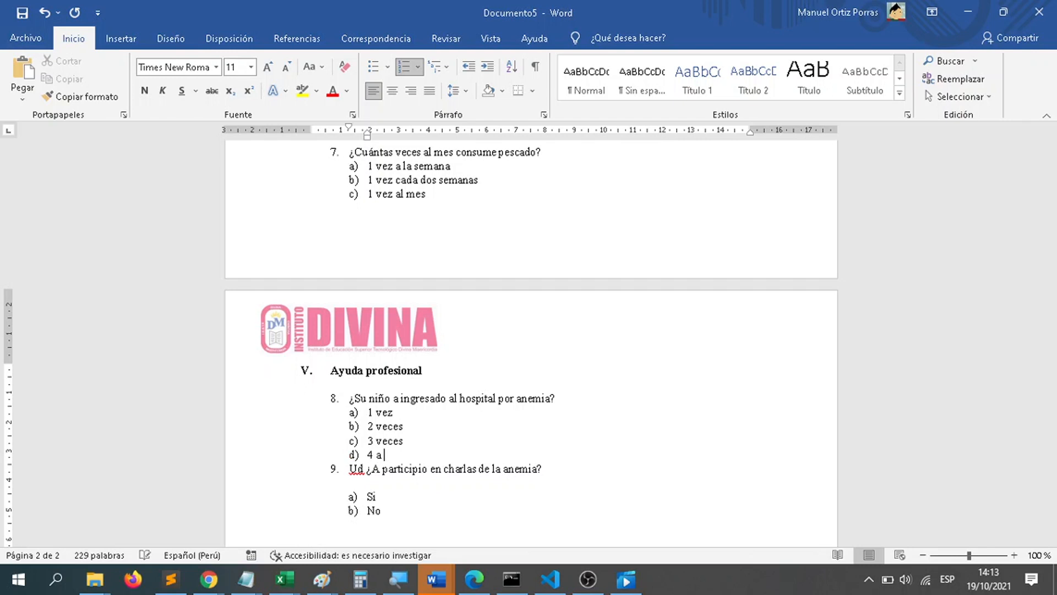
pyautogui.write('+mas')
# Step: Replace the wording of option d) in the hospital admission question with "Mayor que 3"
pyautogui.doubleClick(379, 456)
pyautogui.tripleClick(378, 456)
pyautogui.write('Mayor que 3')
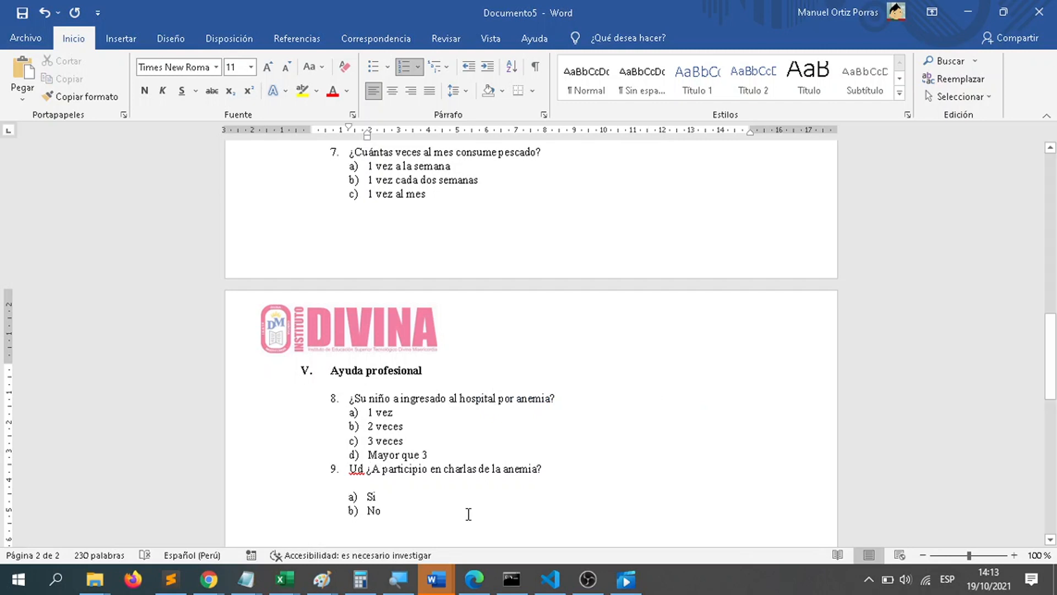
# Step: Add an unlettered blank line after option b) "No" of the question about talks on anemia
pyautogui.scroll(-3, 470, 493)
pyautogui.click(466, 452)
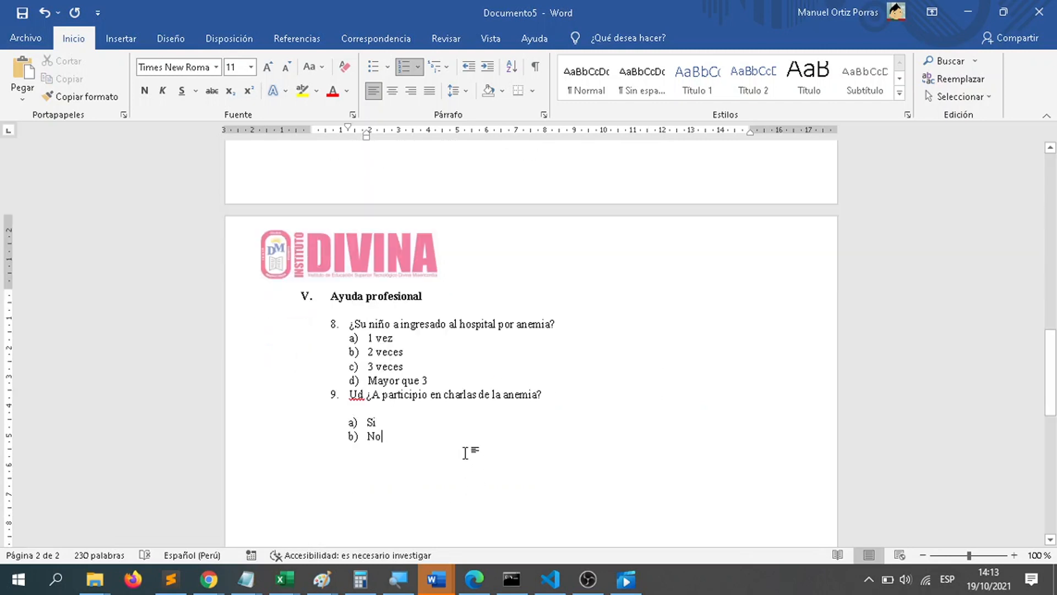
pyautogui.press('Return')
pyautogui.press('BackSpace')
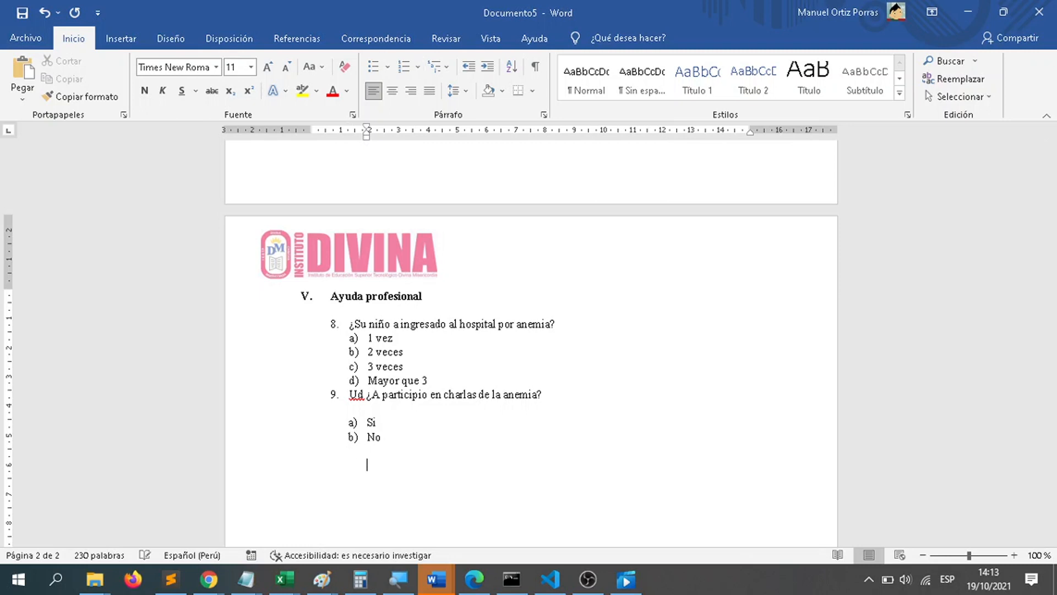
# Step: Insert a new numbered item 8 after the options of question 7, opening its text with "¿"
pyautogui.scroll(8, 529, 386)
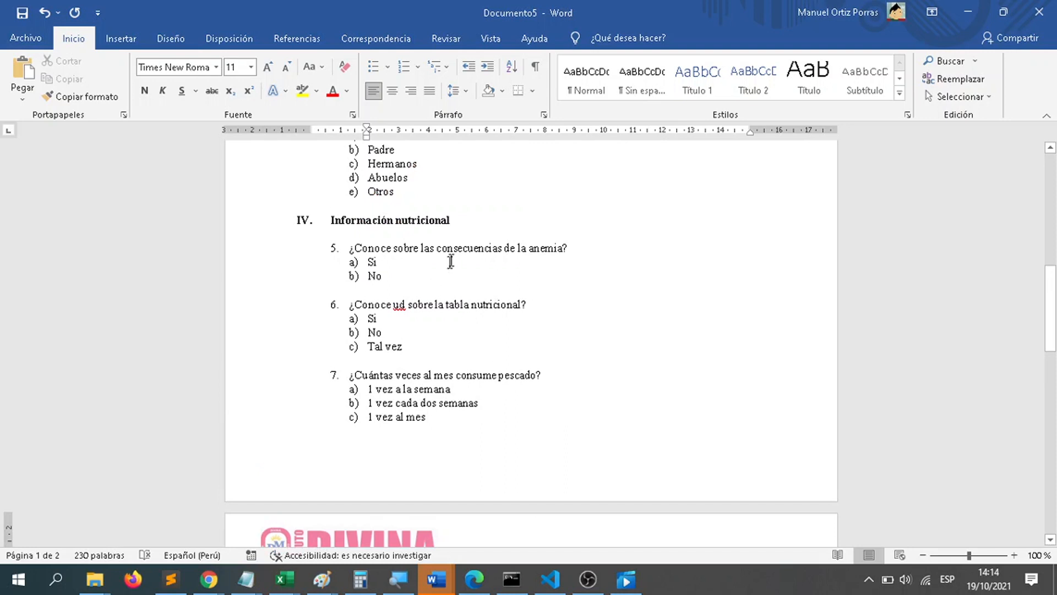
pyautogui.click(458, 416)
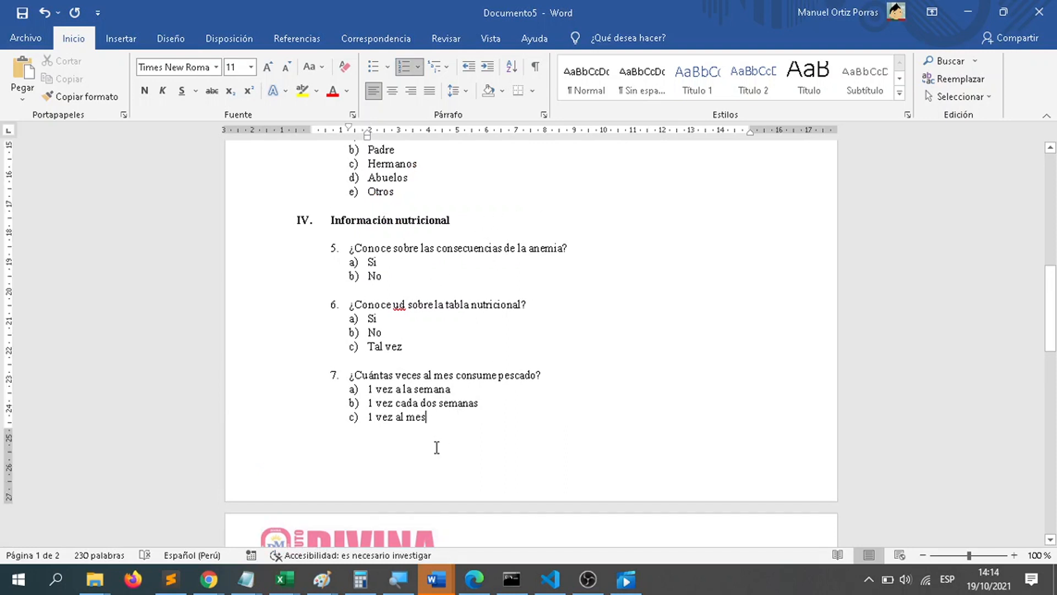
pyautogui.press('Return')
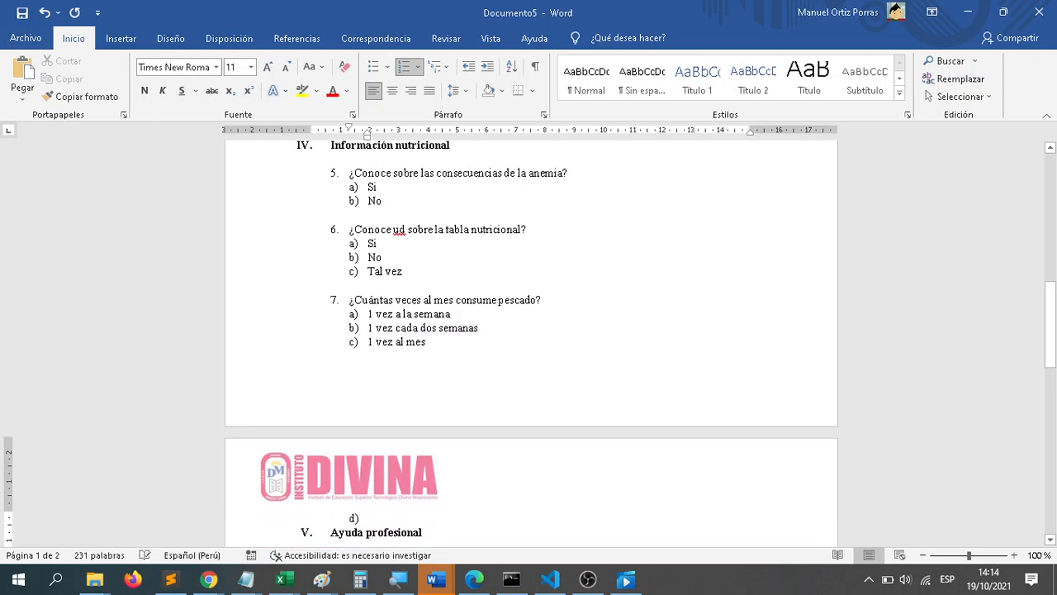
pyautogui.press('BackSpace')
pyautogui.write('8. ')
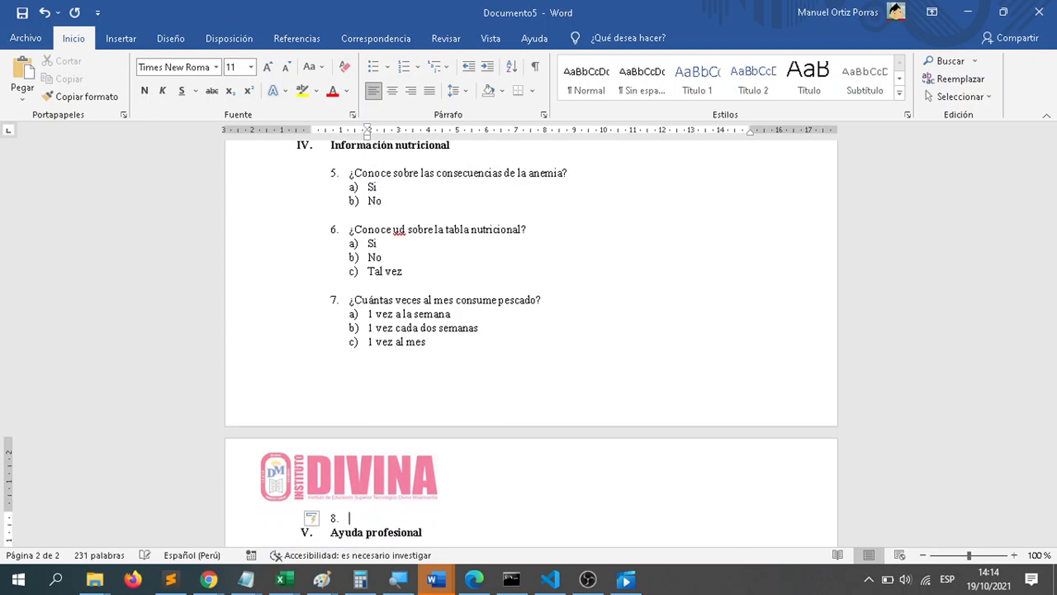
pyautogui.write('¿')
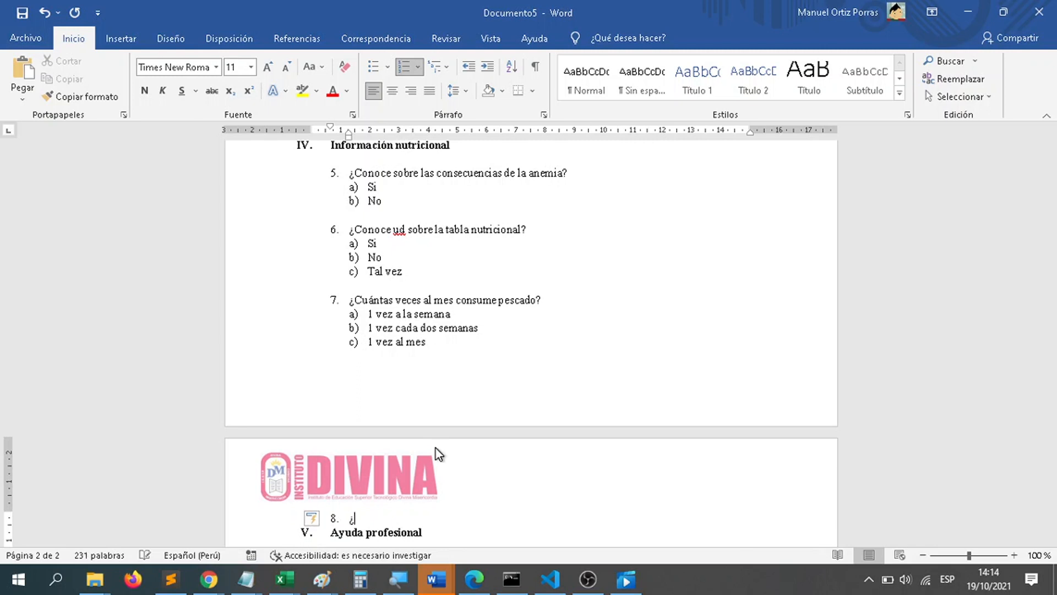
pyautogui.write('Con que frecuencia ek niñ')
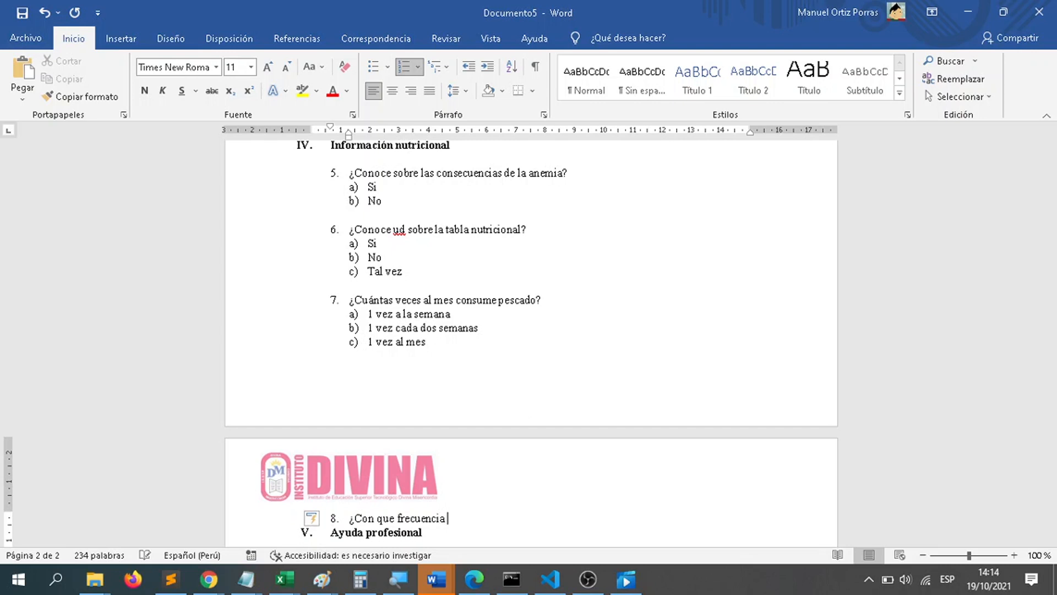
# Step: Complete the new question 8 so it reads "¿Con que frecuencia el niño consume frutas?"
pyautogui.press('BackSpace')
pyautogui.press('BackSpace')
pyautogui.press('BackSpace')
pyautogui.press('BackSpace')
pyautogui.press('BackSpace')
pyautogui.write('l niño consume fu')
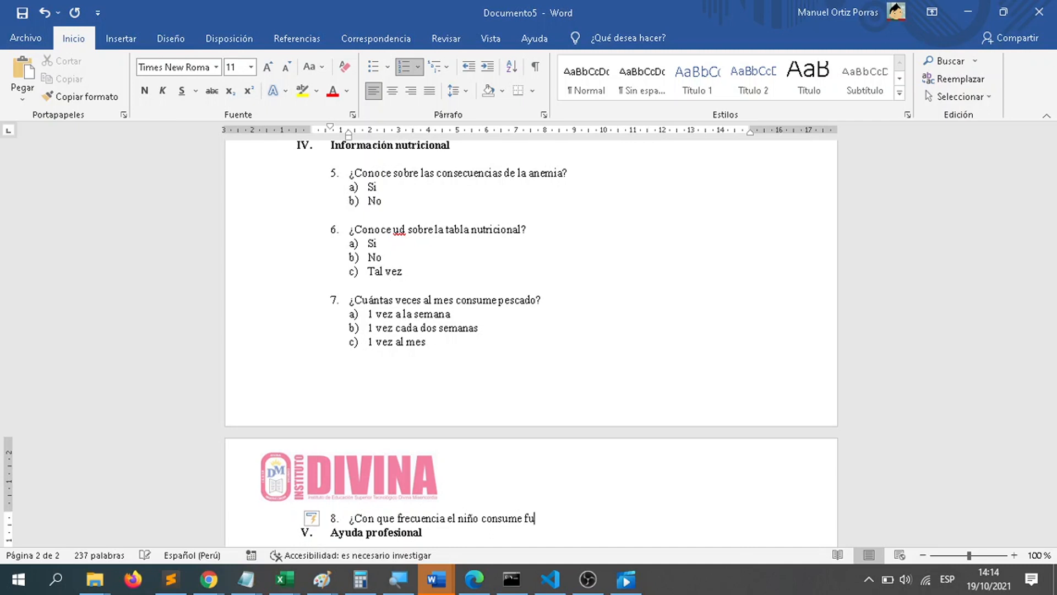
pyautogui.write('utas?')
pyautogui.click(692, 591)
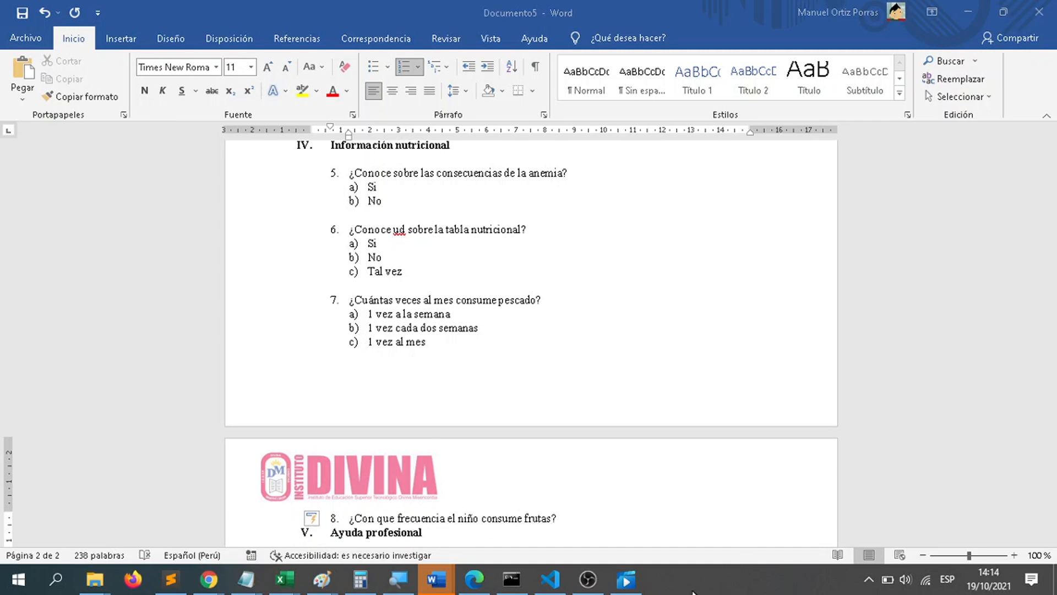
pyautogui.click(617, 482)
# Step: Add lettered options a) "Diario" and b) "Interdiario" under the question on fruit consumption
pyautogui.scroll(-3, 616, 482)
pyautogui.press('Return')
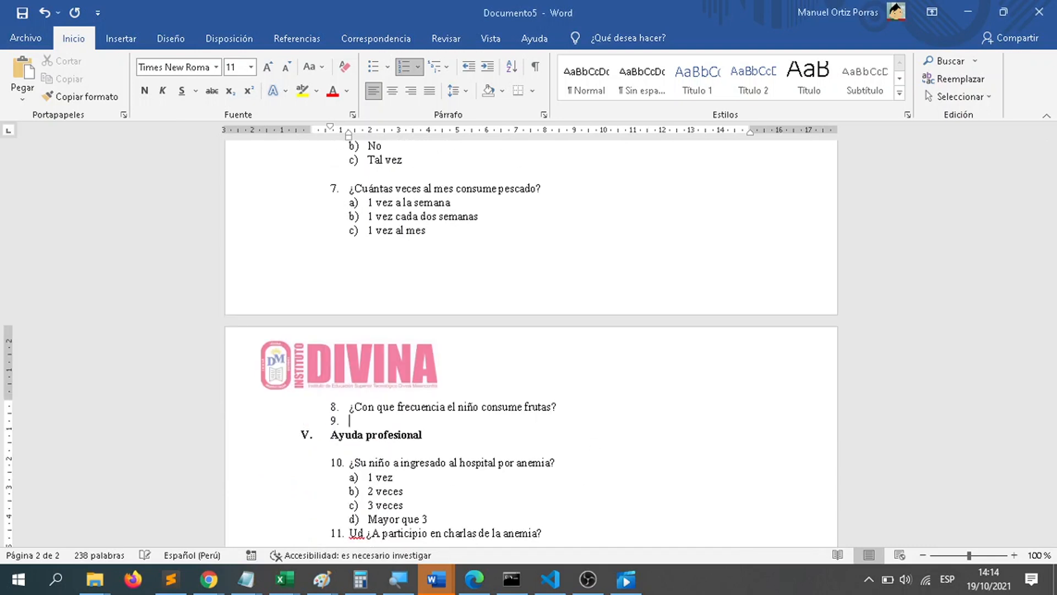
pyautogui.press('Tab')
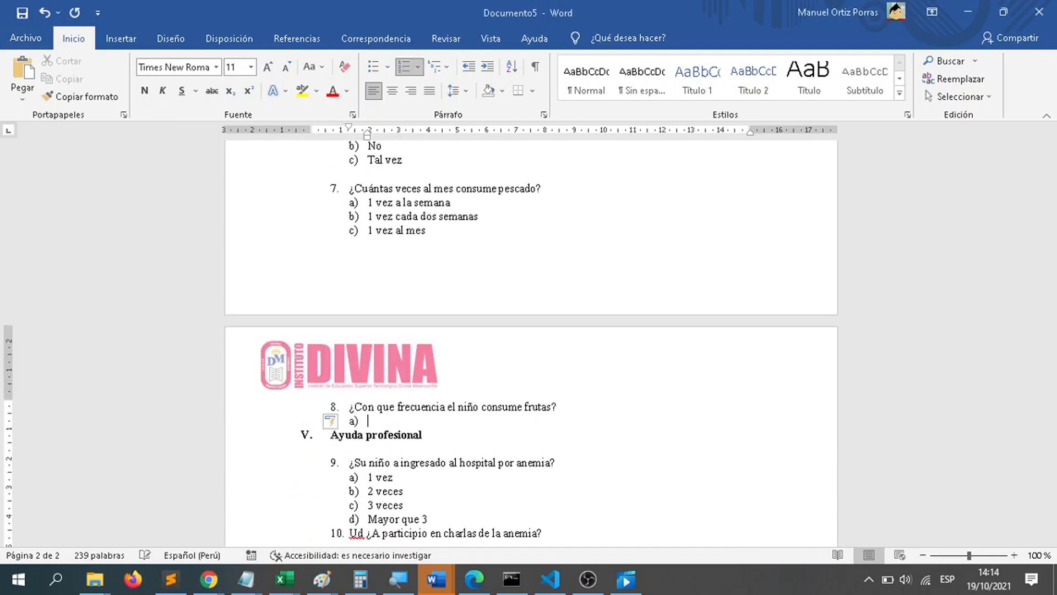
pyautogui.write('Diario')
pyautogui.press('Return')
pyautogui.write('Interd')
pyautogui.write('iario')
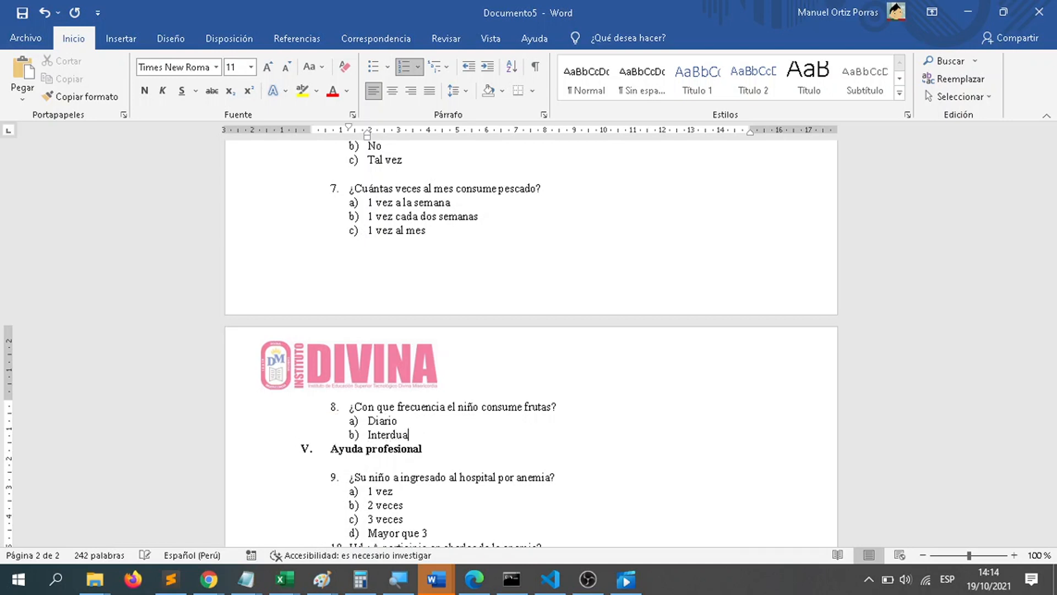
# Step: Add options c) "1 vez a la semana" and d) "1 vez al mes" to the fruit consumption question
pyautogui.press('Return')
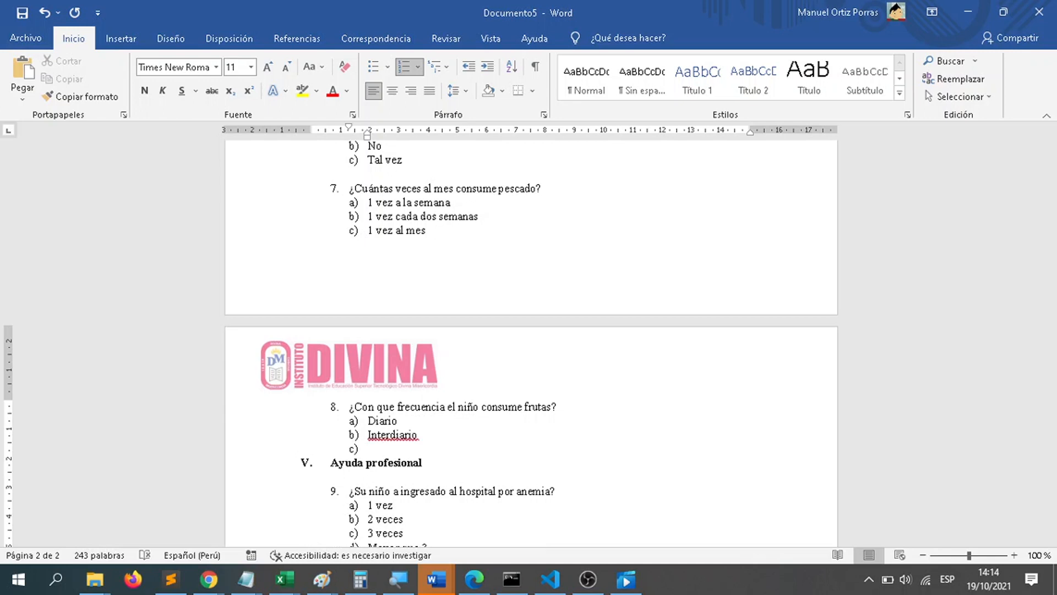
pyautogui.write('1 vez a la semana')
pyautogui.press('Return')
pyautogui.click(368, 449)
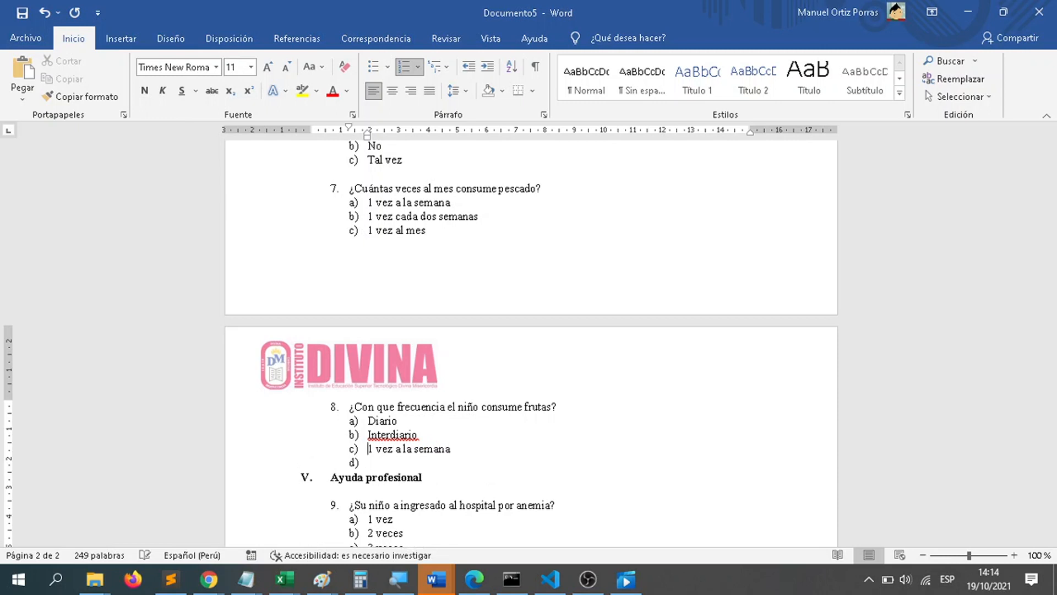
pyautogui.press('Down')
pyautogui.press('Down')
pyautogui.press('Up')
pyautogui.write('1 vez al mes')
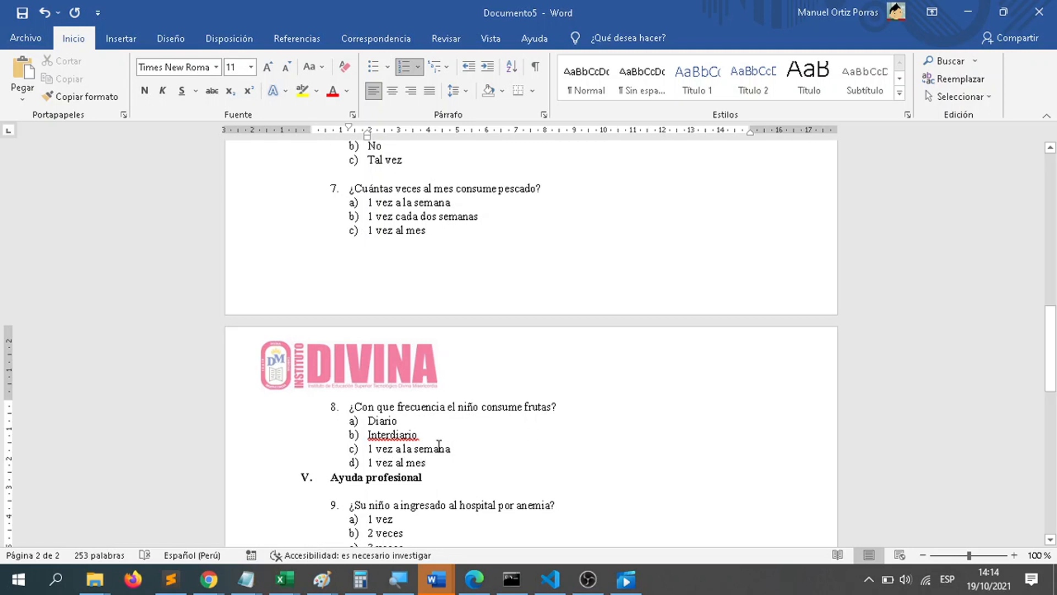
# Step: Look over the survey from the fruit consumption and "Ayuda profesional" questions back up to the title
pyautogui.scroll(-3, 484, 456)
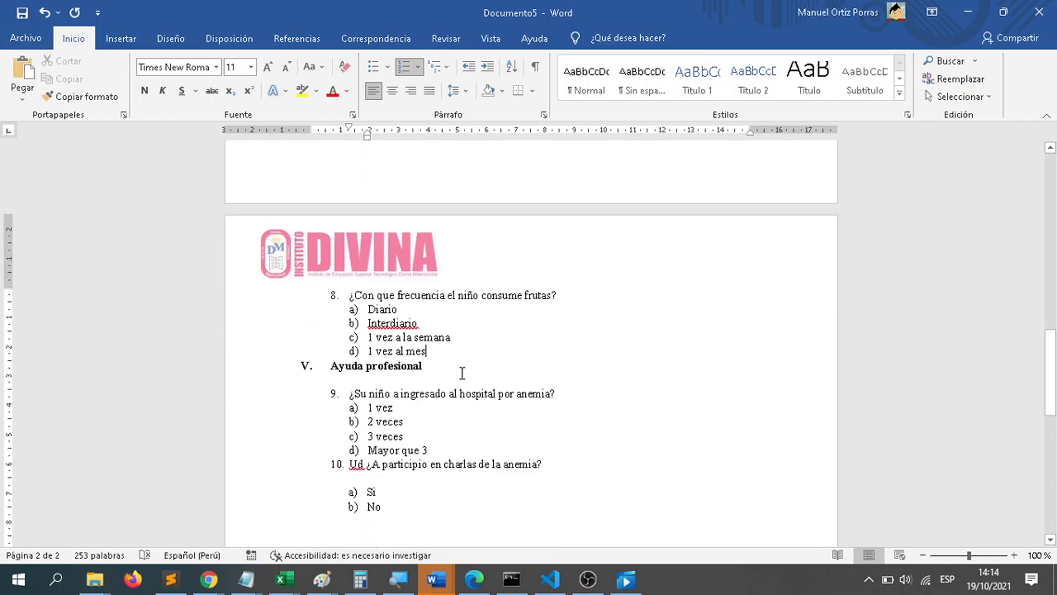
pyautogui.scroll(3, 461, 375)
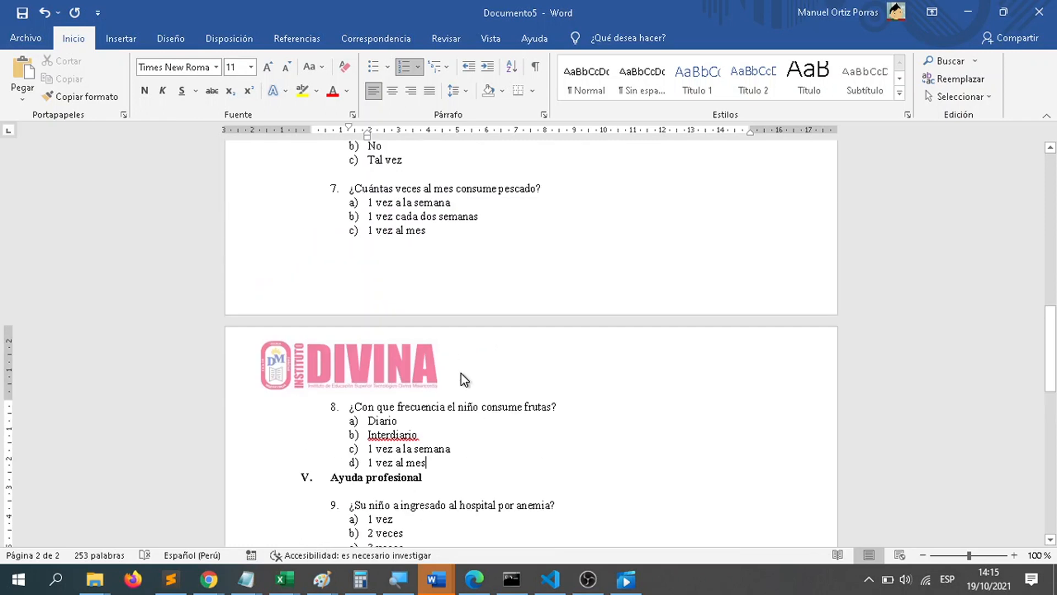
pyautogui.scroll(-1, 478, 351)
pyautogui.scroll(-2, 478, 351)
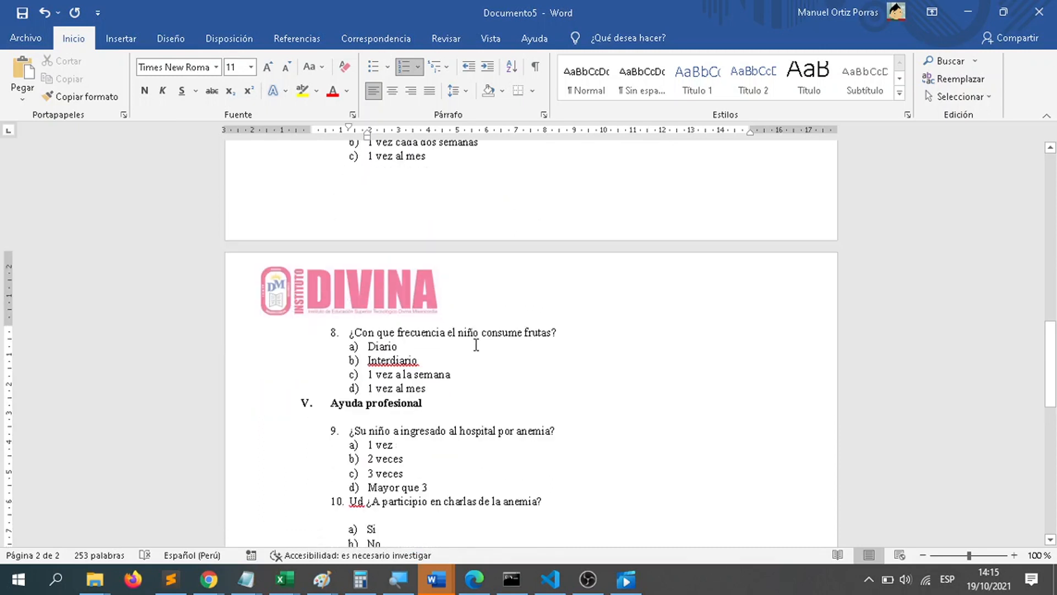
pyautogui.scroll(5, 440, 430)
pyautogui.scroll(15, 449, 432)
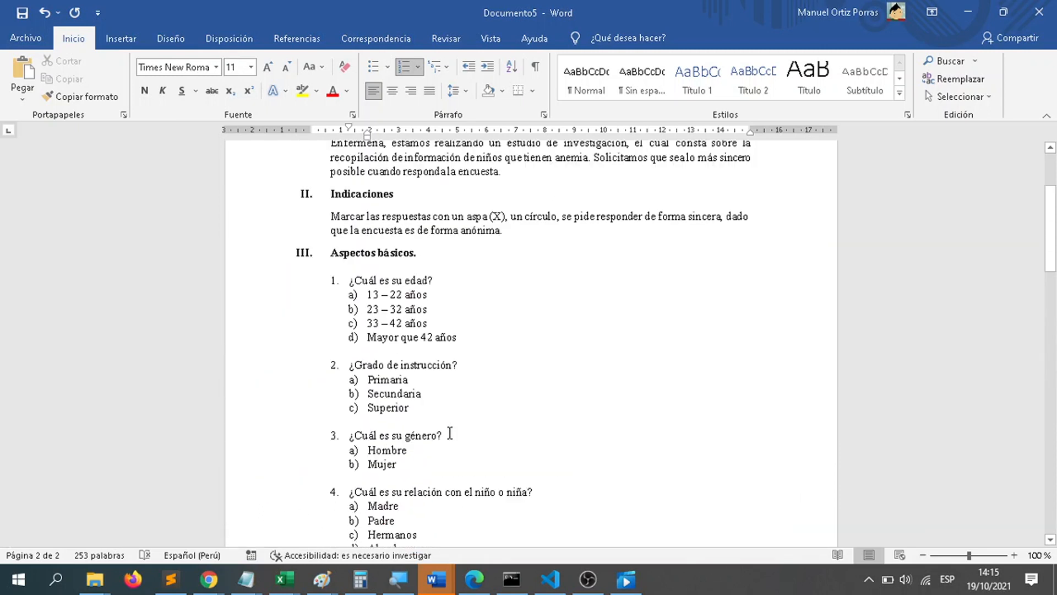
pyautogui.scroll(1, 448, 431)
pyautogui.click(487, 408)
pyautogui.rightClick(501, 406)
pyautogui.press('Escape')
pyautogui.click(549, 341)
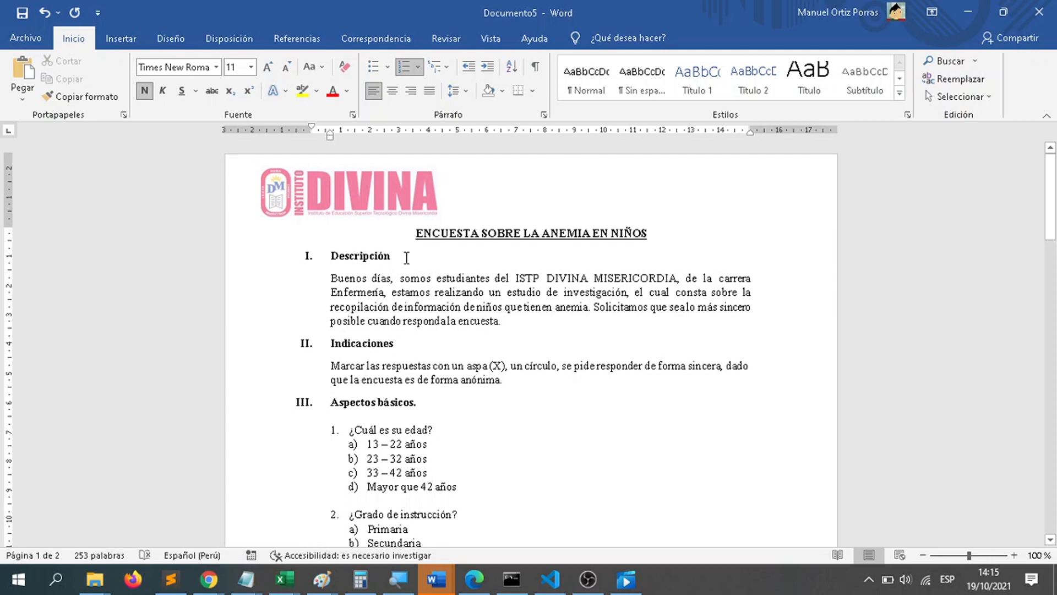
# Step: Review the section headings "Descripción", "Indicaciones" and "Aspectos básicos" one after another
pyautogui.moveTo(394, 261); pyautogui.dragTo(330, 260)
pyautogui.moveTo(414, 351); pyautogui.dragTo(328, 347)
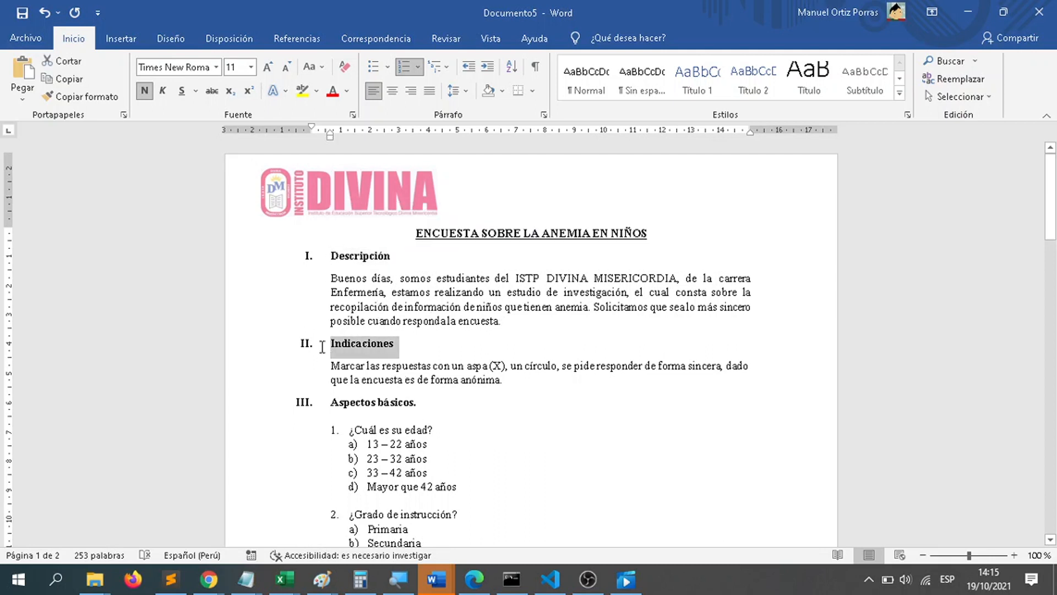
pyautogui.scroll(-1, 443, 358)
pyautogui.click(417, 363)
pyautogui.moveTo(426, 358); pyautogui.dragTo(302, 363)
pyautogui.click(498, 421)
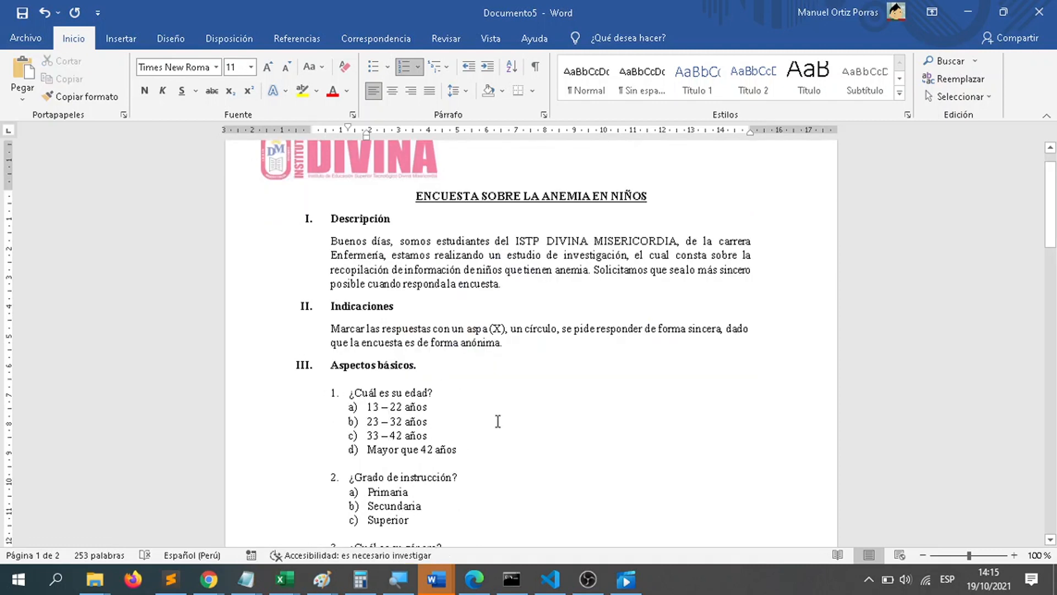
# Step: Insert a page break on the blank line after the options of question 10
pyautogui.scroll(-20, 498, 421)
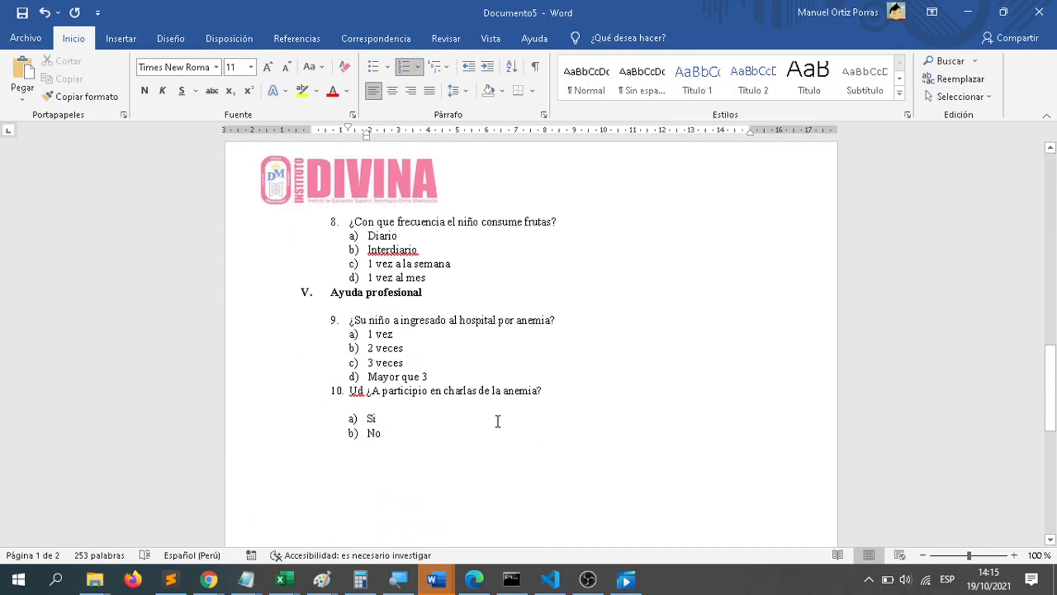
pyautogui.scroll(-3, 497, 421)
pyautogui.click(497, 421)
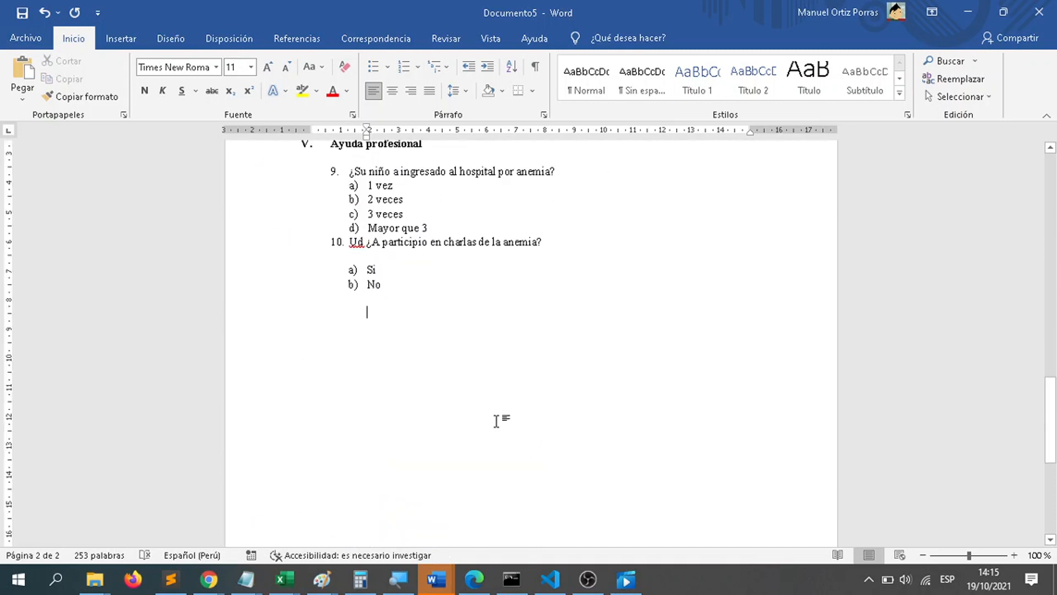
pyautogui.hotkey('ctrl', 'Return')
# Step: Write the note "Adjuntar caratula, con el tema, y nombres de los integrantes" at the start of the new page
pyautogui.write('Adjuntar caratula, con el tema, y no')
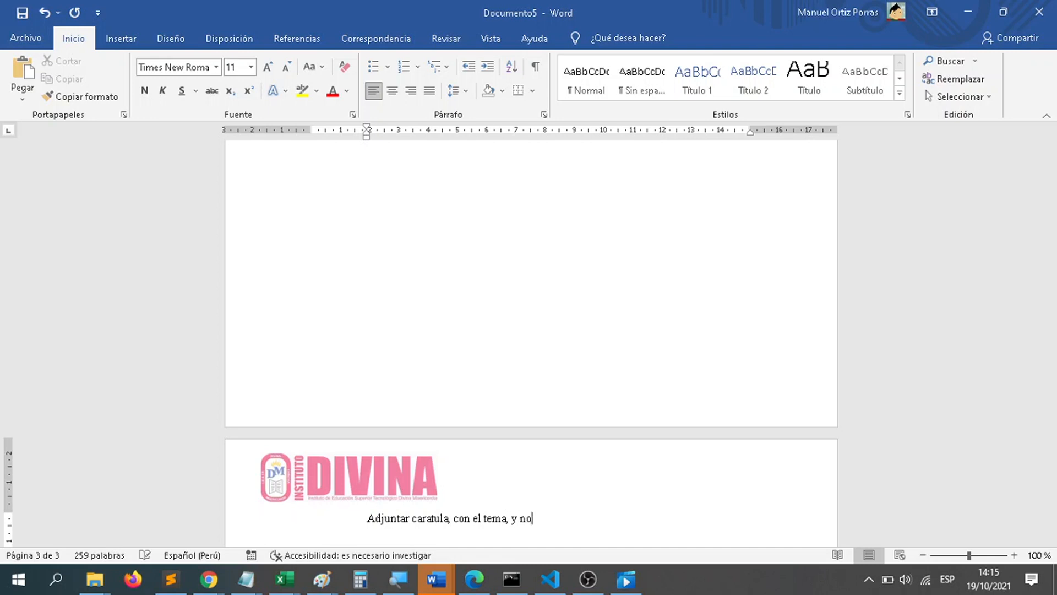
pyautogui.write('mbres de los integrantes')
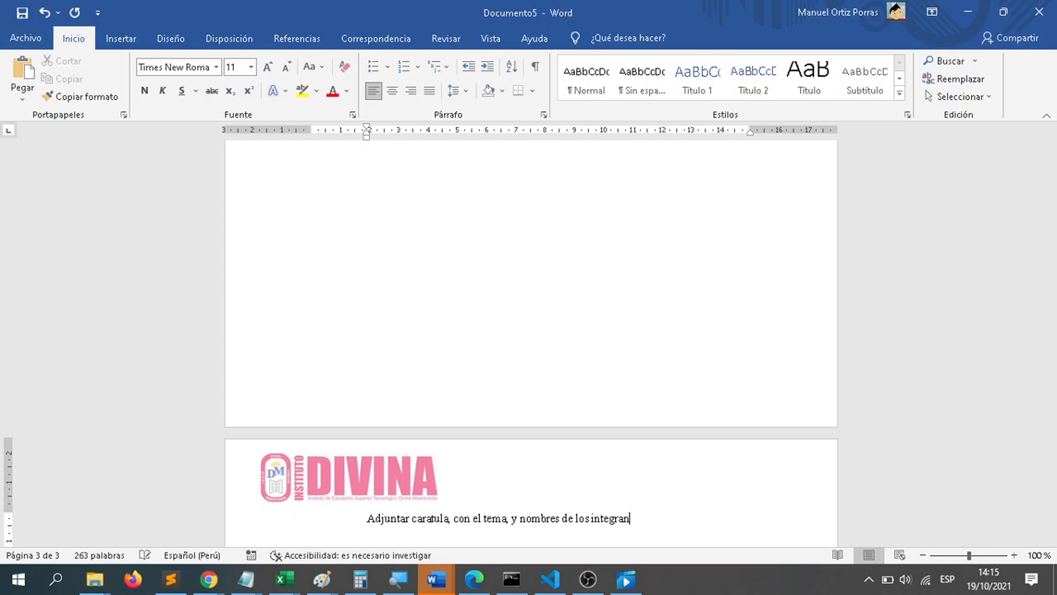
pyautogui.press('Return')
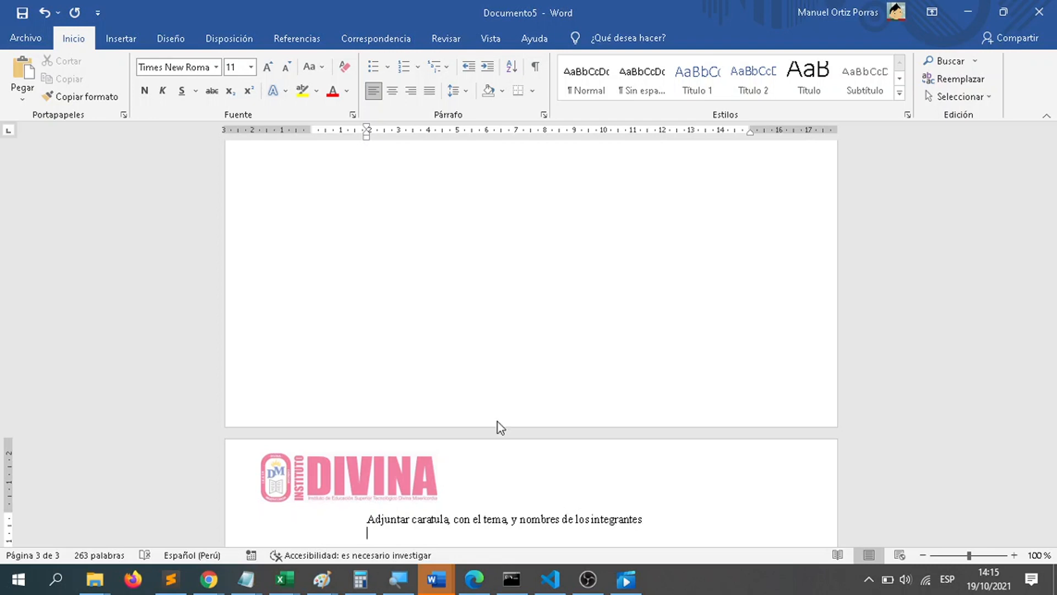
# Step: Add the label "Integrantes:" below the cover page note and list two sample members' full names under it, one per line
pyautogui.scroll(-5, 498, 421)
pyautogui.scroll(1, 448, 392)
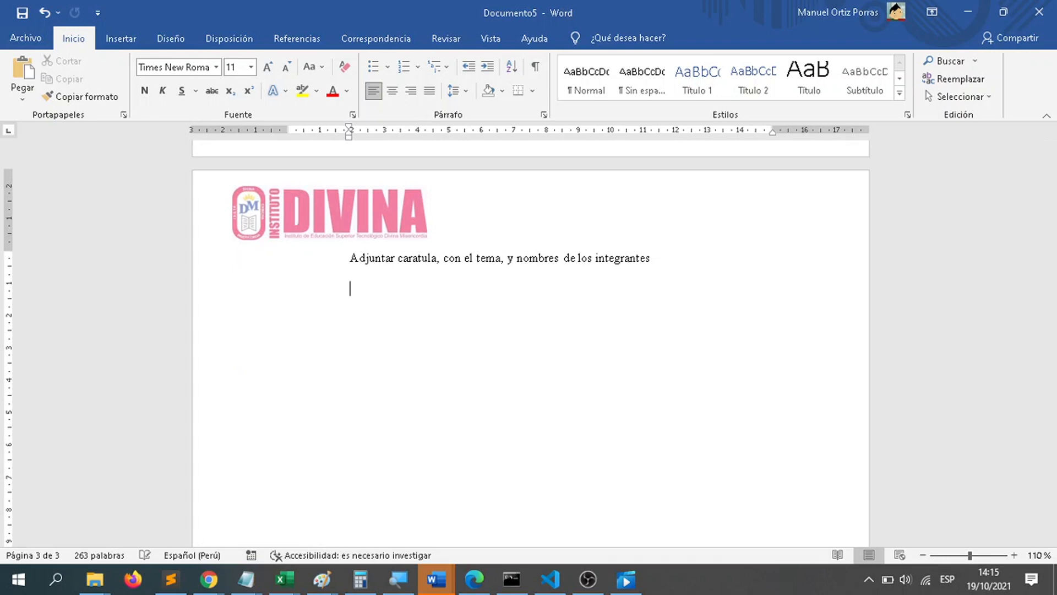
pyautogui.write('Integrantes:')
pyautogui.press('Return')
pyautogui.write('P')
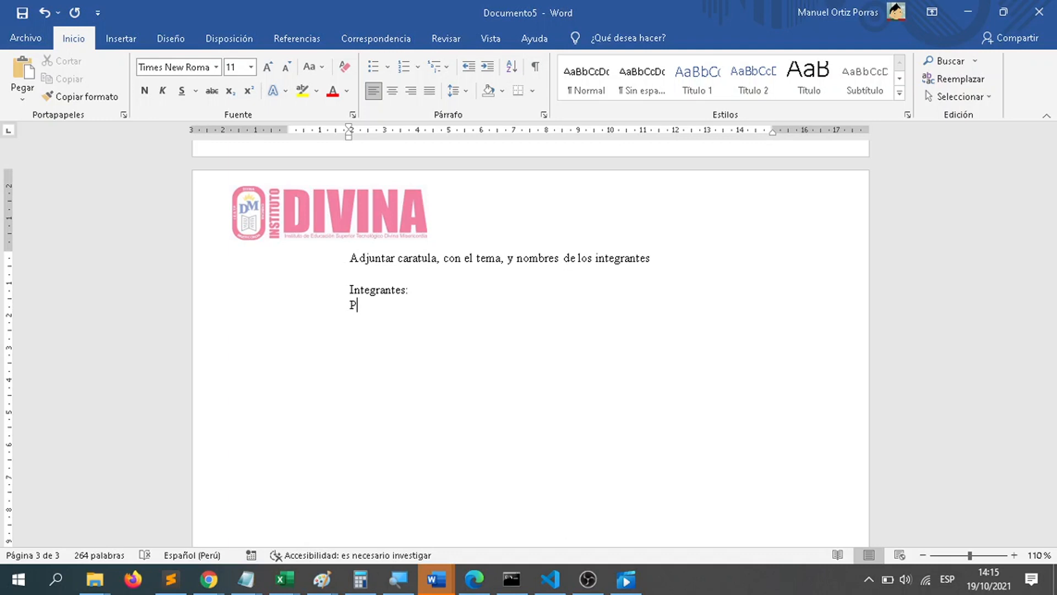
pyautogui.write('epito Dias')
pyautogui.press('Return')
pyautogui.write('Carli')
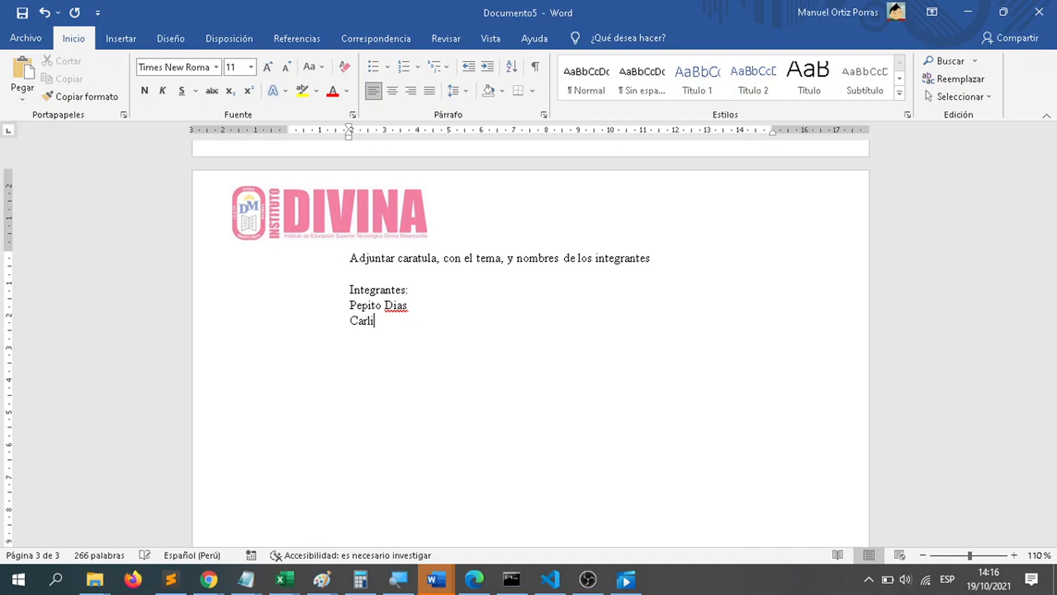
pyautogui.write('tos Salazar')
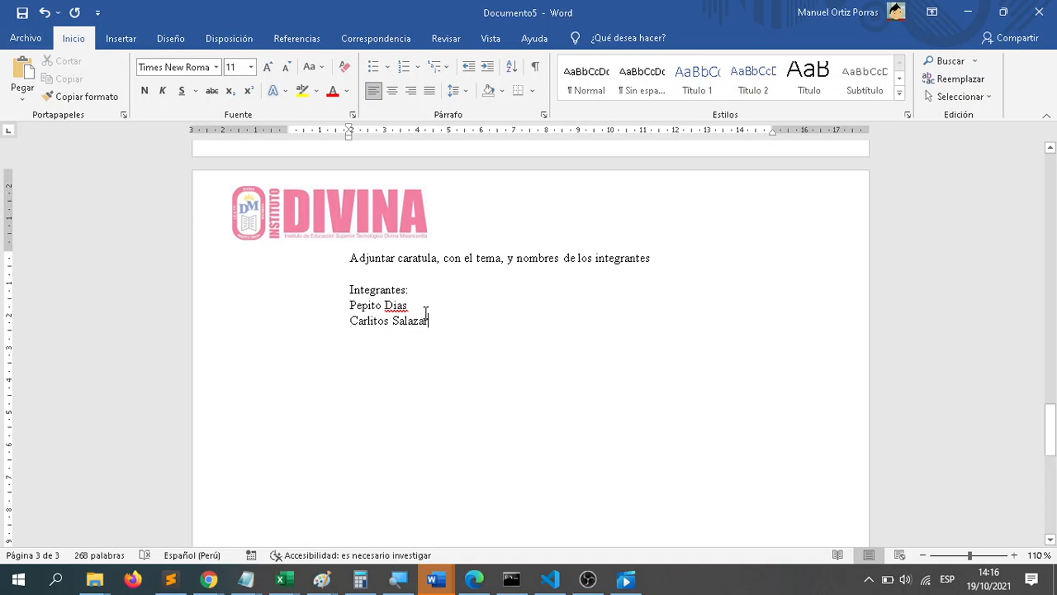
pyautogui.moveTo(427, 305); pyautogui.dragTo(349, 300)
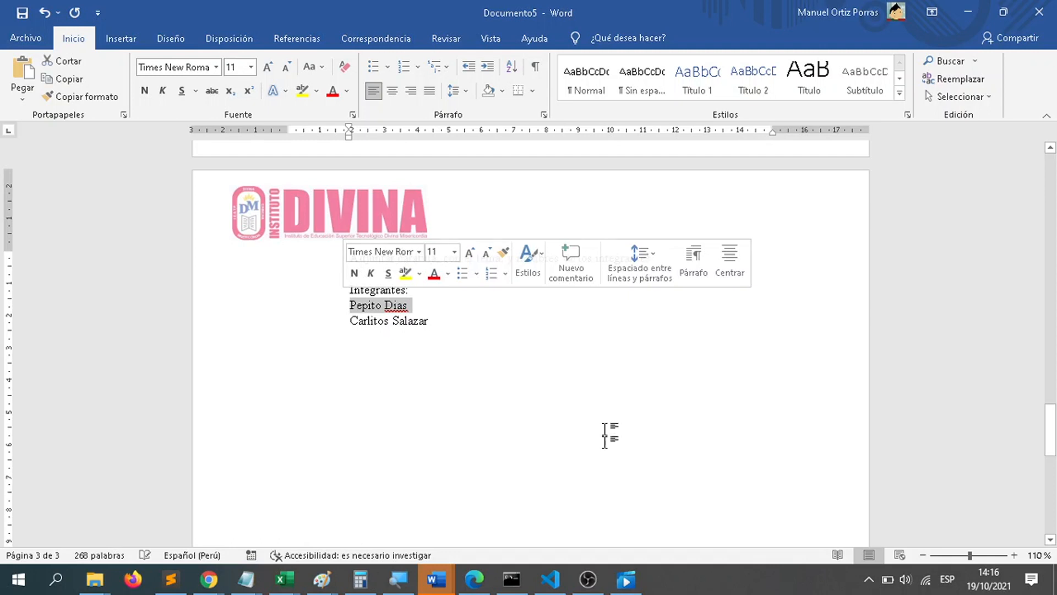
pyautogui.moveTo(461, 321); pyautogui.dragTo(335, 310)
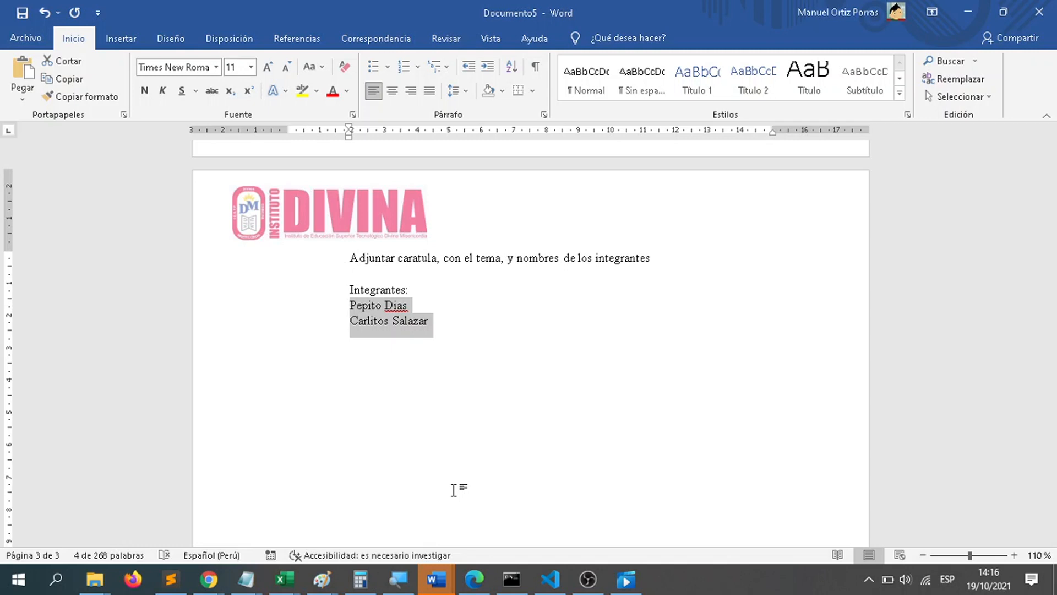
# Step: Check the calendar and add the line "Fecha de entrega máxima: 29 de junio hasta las 20:00 hrs" two blank lines below the members' names
pyautogui.click(453, 490)
pyautogui.press('Return')
pyautogui.press('Return')
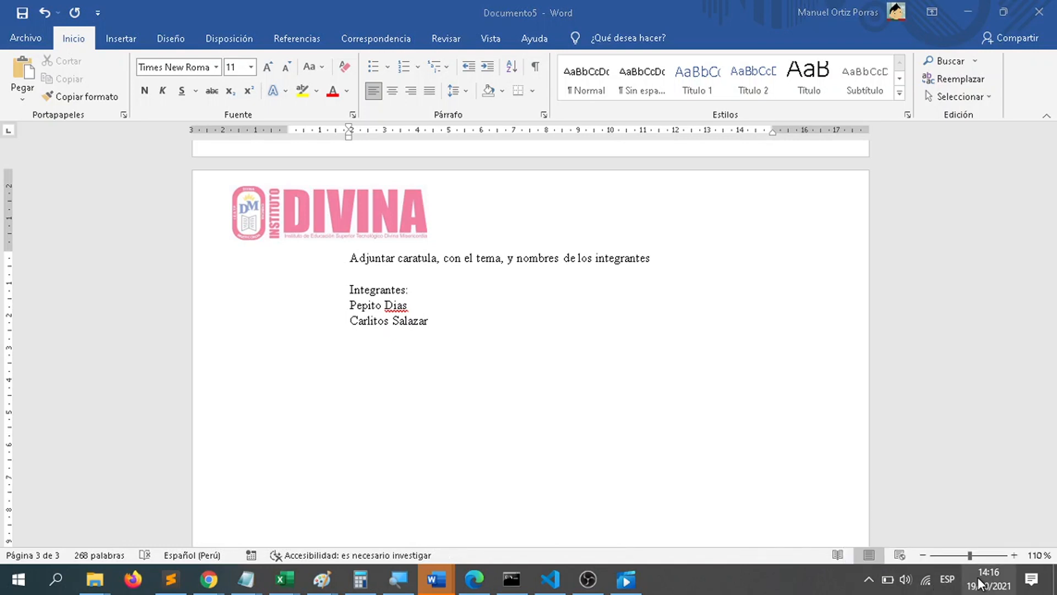
pyautogui.click(978, 579)
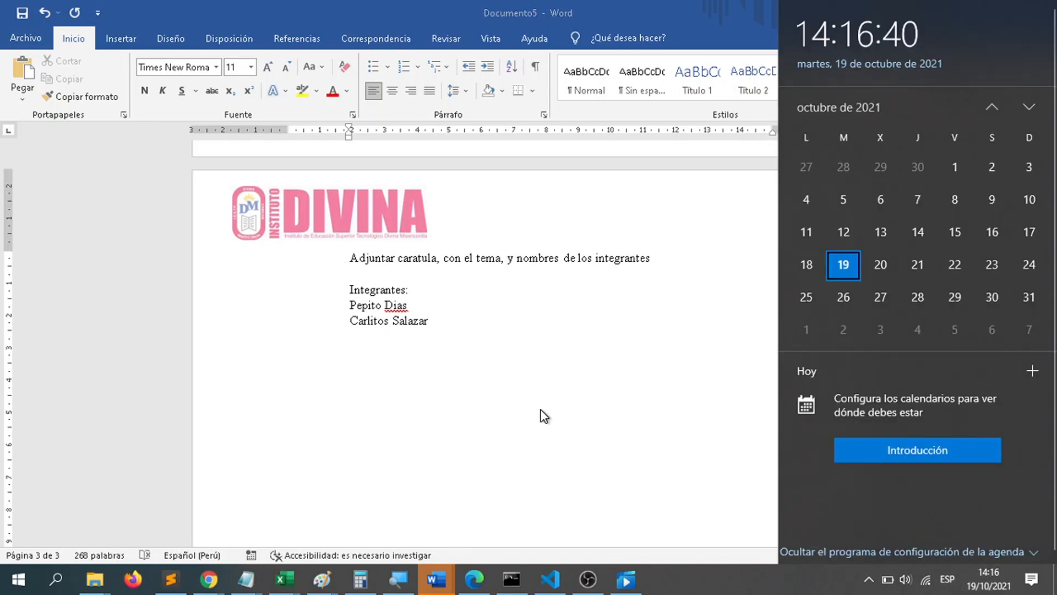
pyautogui.click(544, 416)
pyautogui.write('Fe')
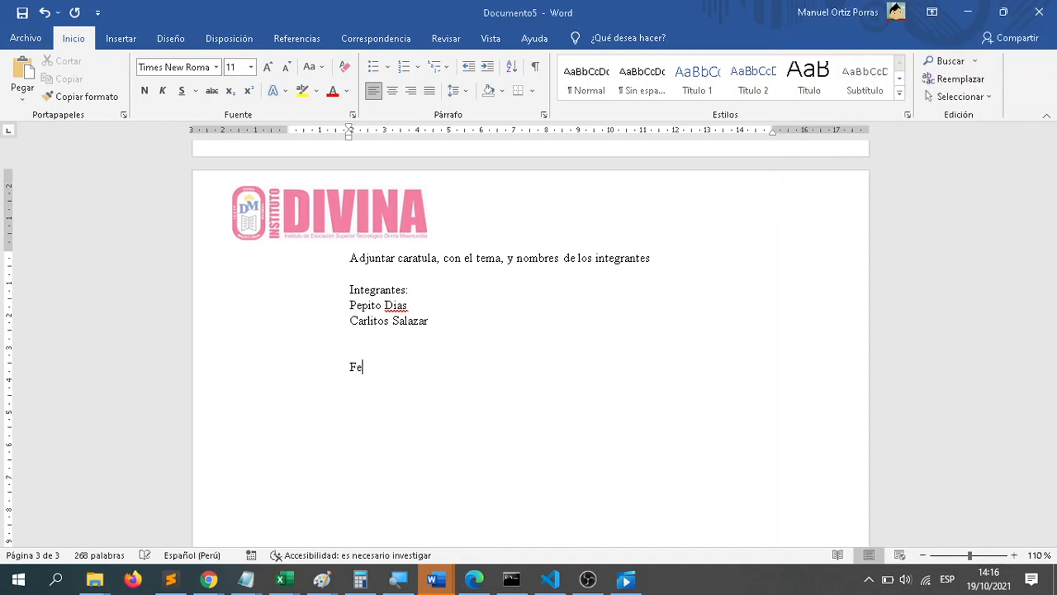
pyautogui.write('cha de entrega maxima:  29 de ju')
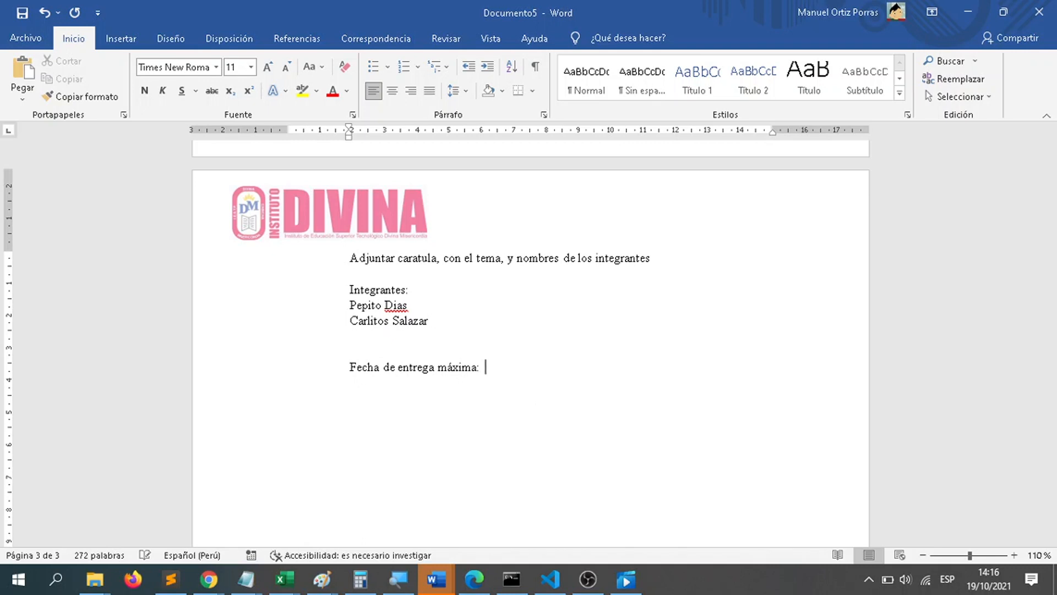
pyautogui.write('nio hasta la')
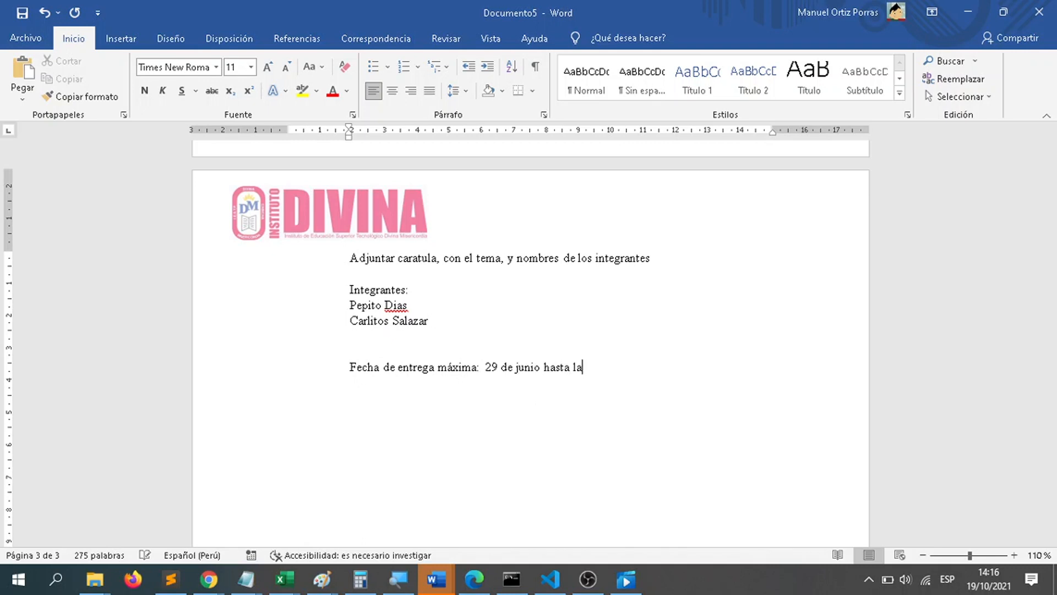
pyautogui.write('s 20:00 hrs')
# Step: Look back over the whole survey from the cover page note up to the title
pyautogui.scroll(15, 531, 382)
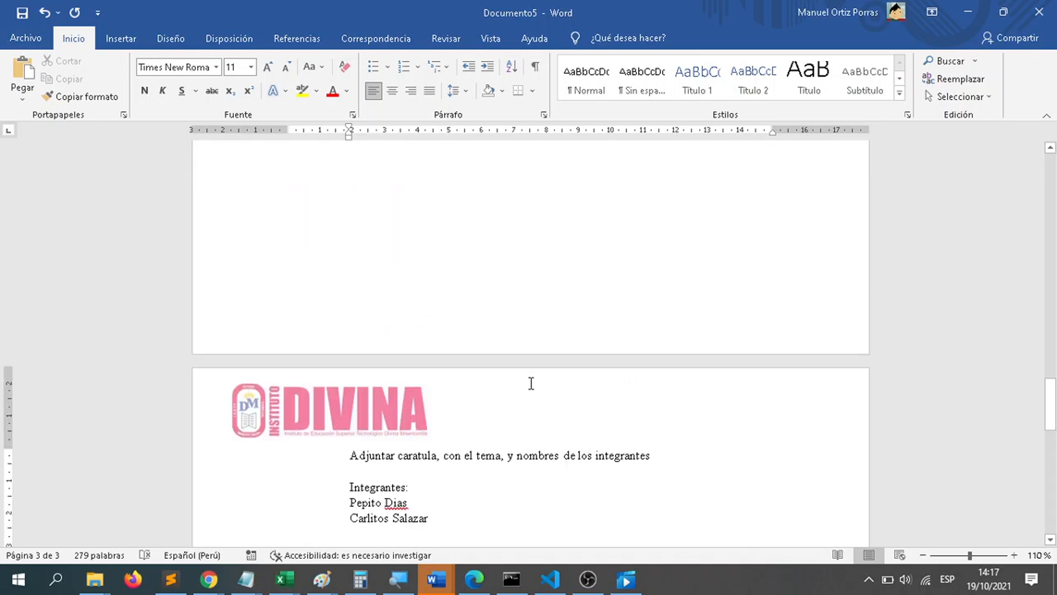
pyautogui.scroll(6, 472, 487)
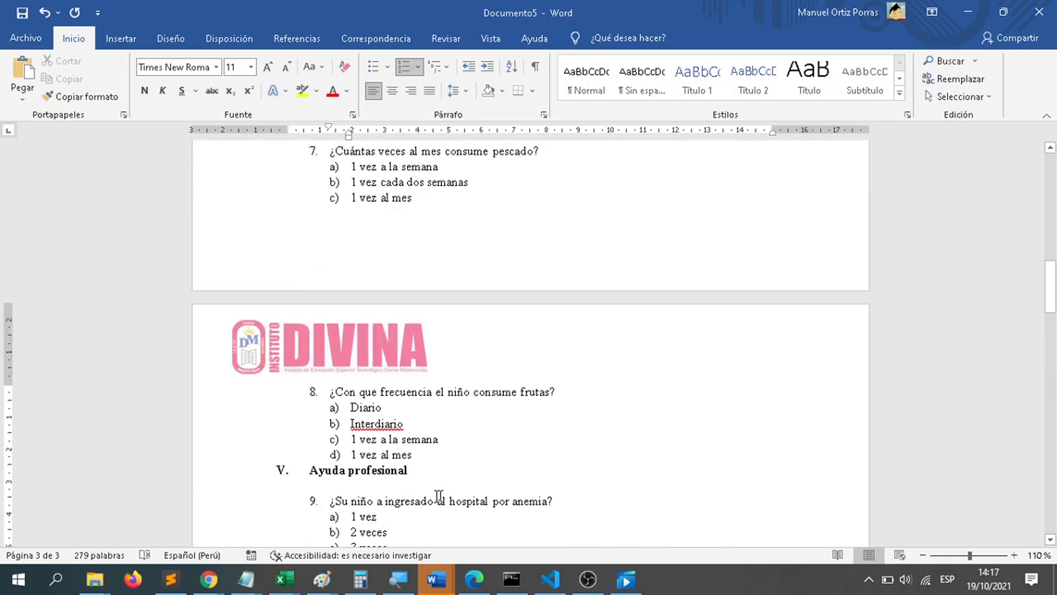
pyautogui.scroll(15, 434, 401)
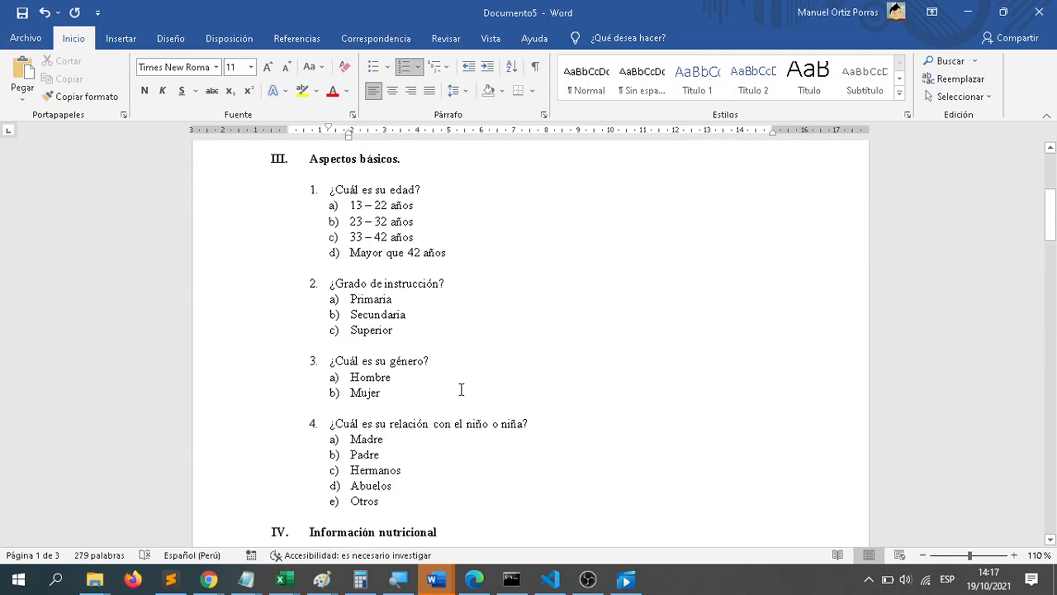
pyautogui.scroll(-3, 462, 388)
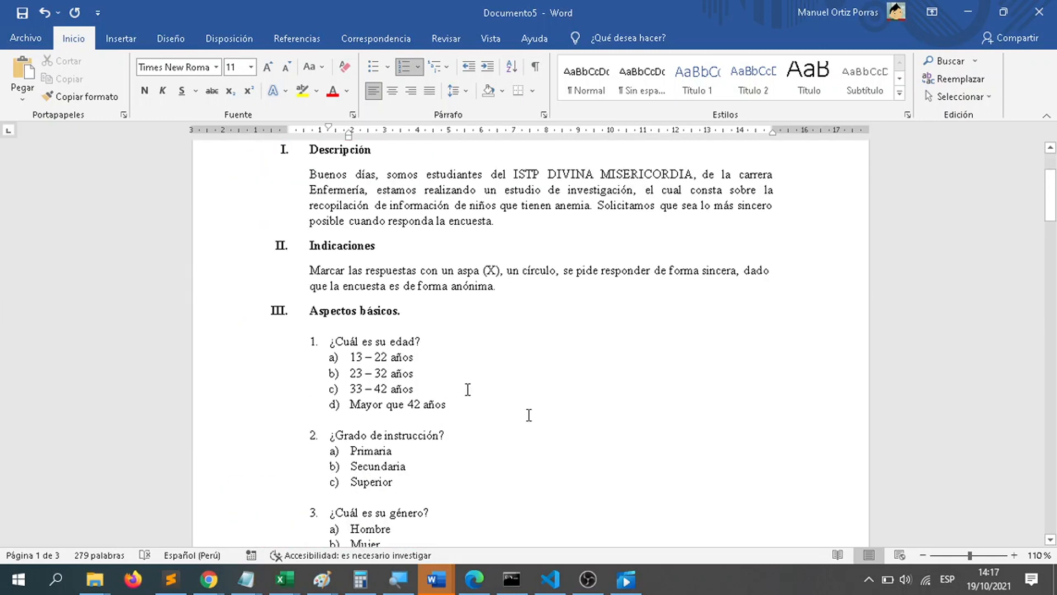
pyautogui.click(556, 420)
pyautogui.scroll(3, 561, 414)
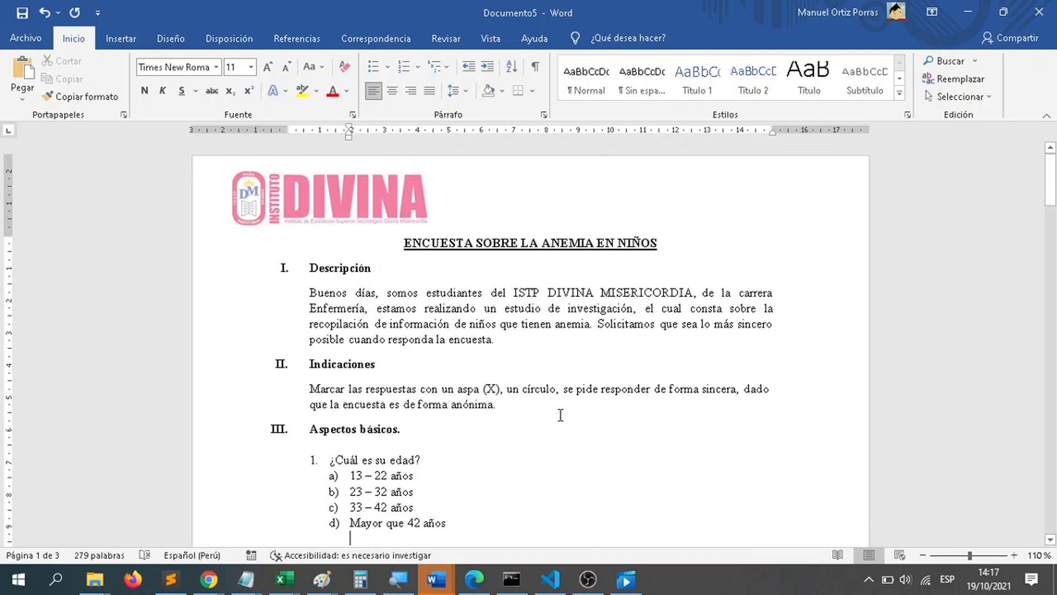